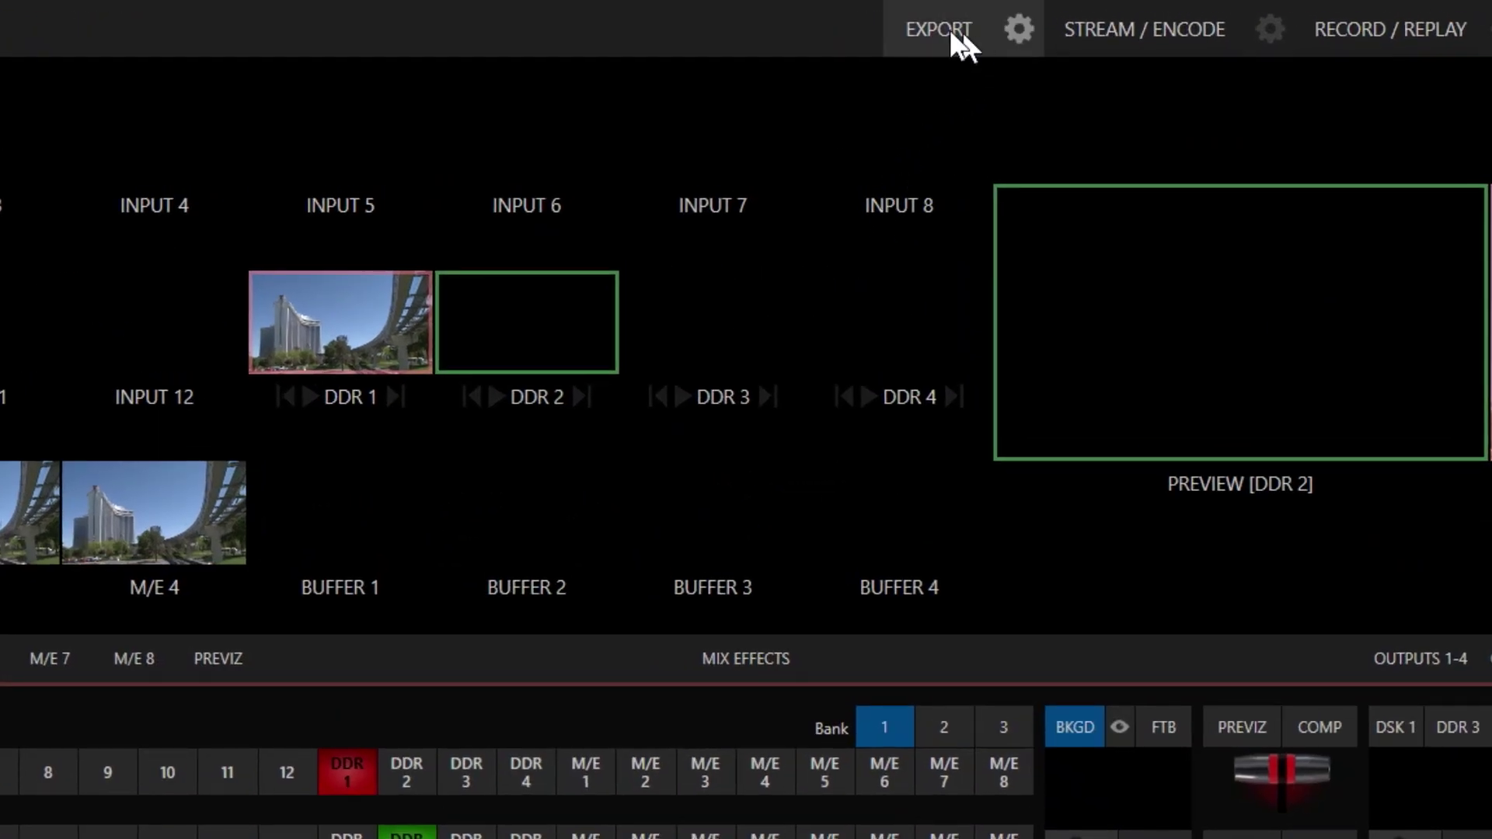
Show the export menu's New Preset types, from Transcode to YouTube.
click(1019, 31)
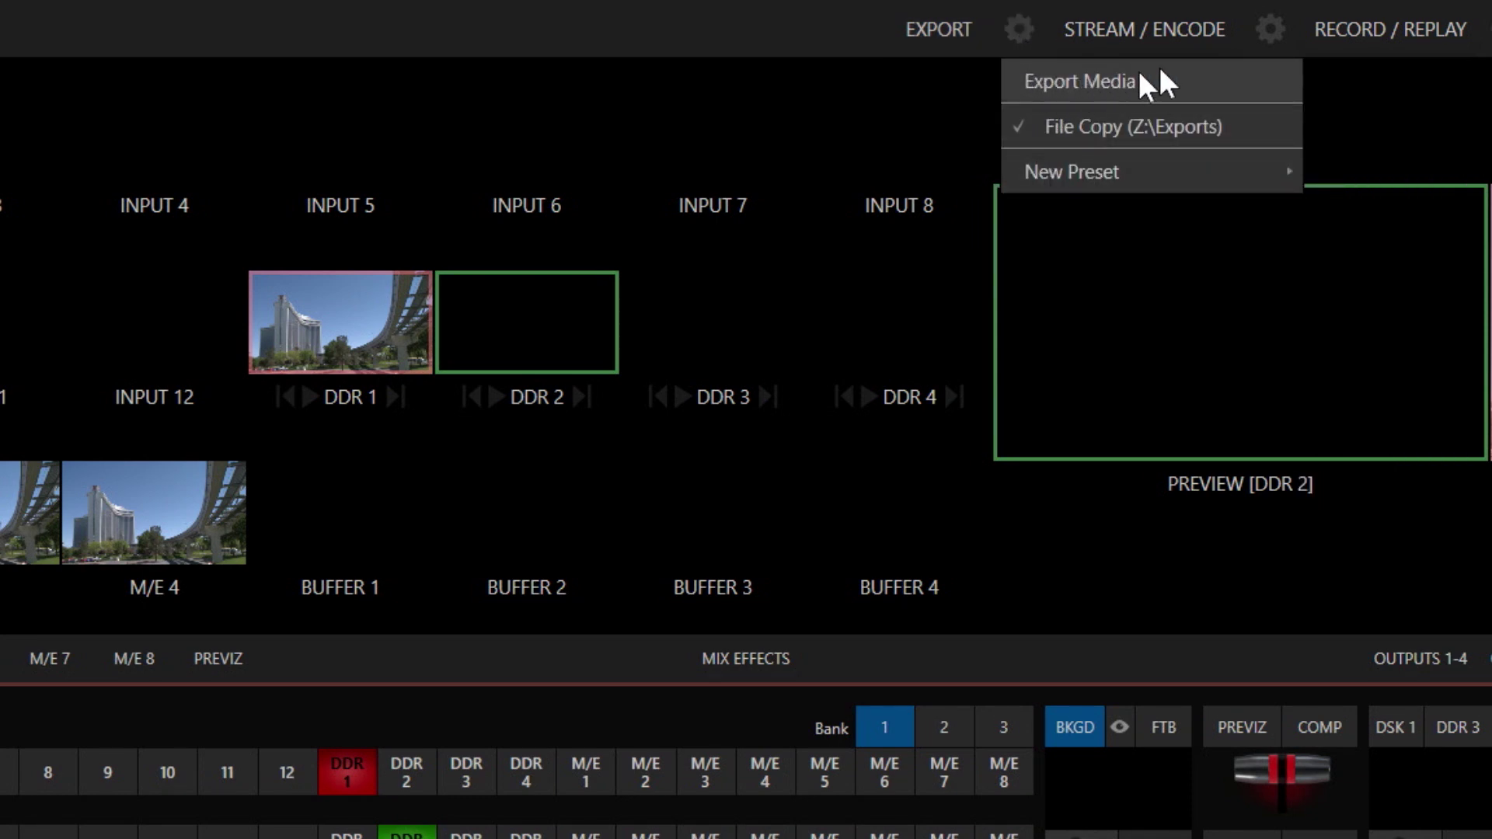
mouse_move(1127, 136)
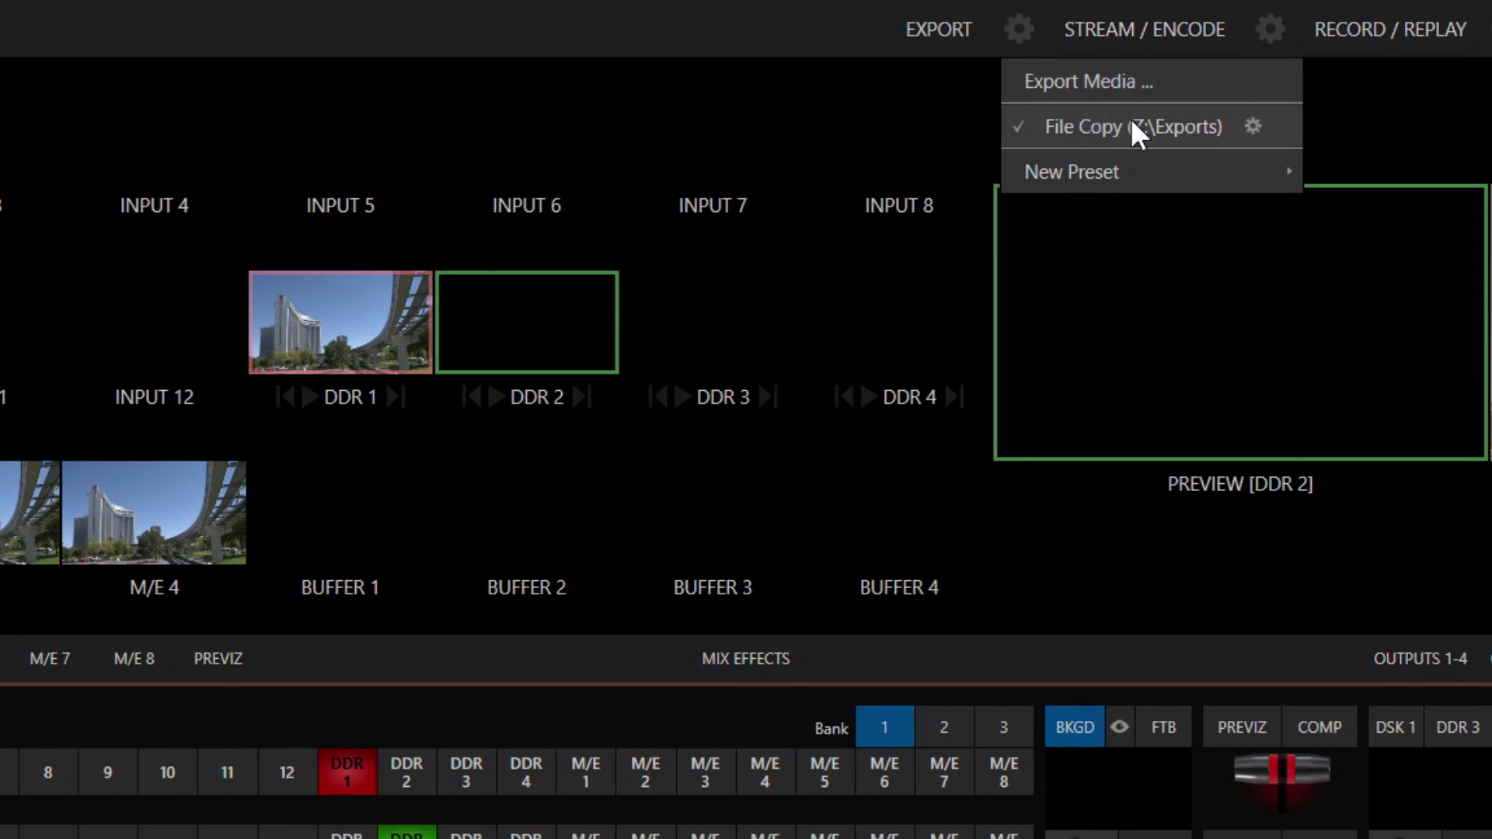
mouse_move(1117, 168)
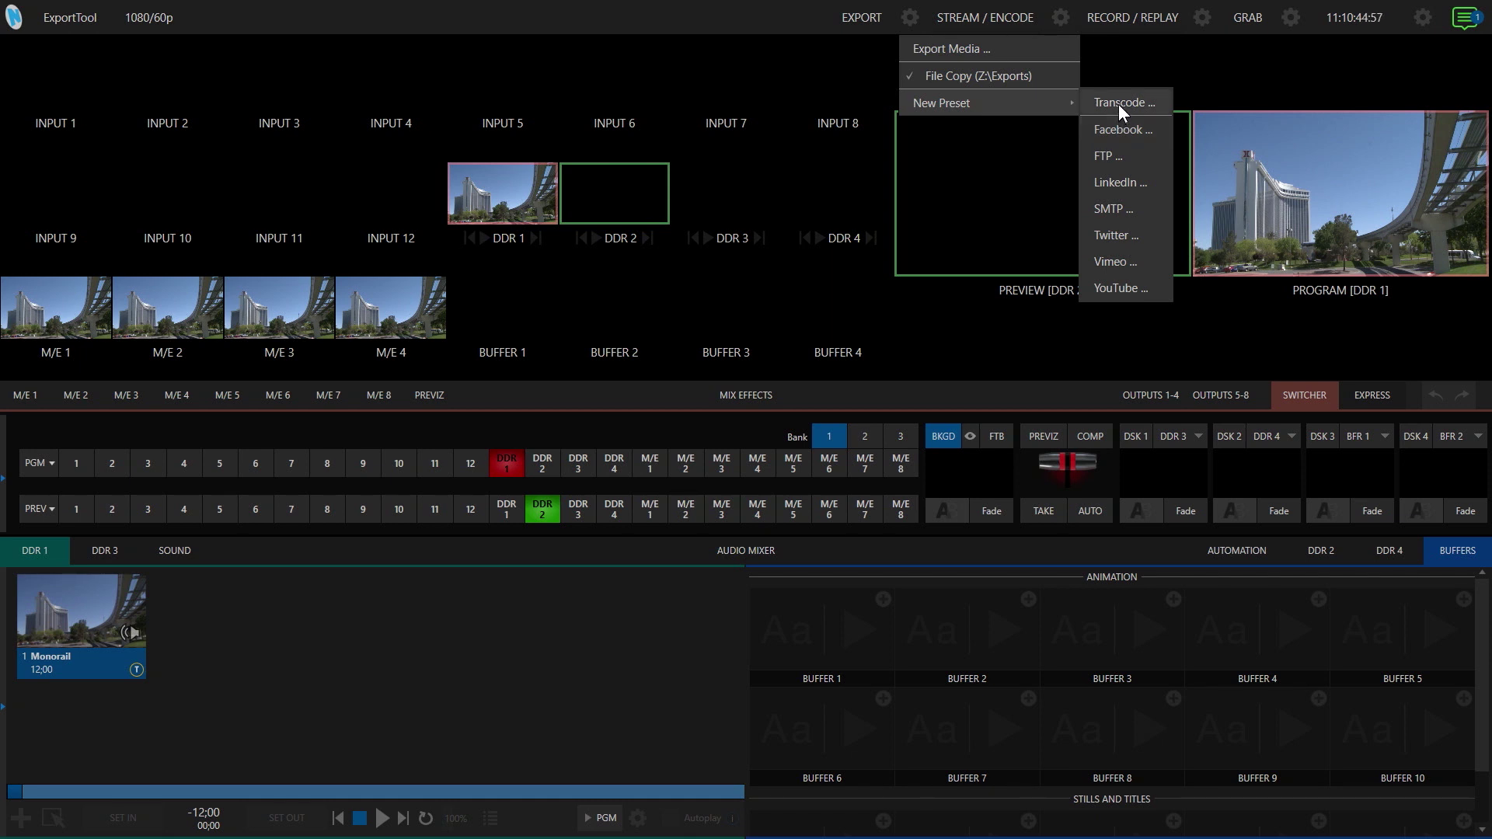
Create a new Transcode export preset named 'H264 10Mb (Z:\Export)'.
click(1118, 101)
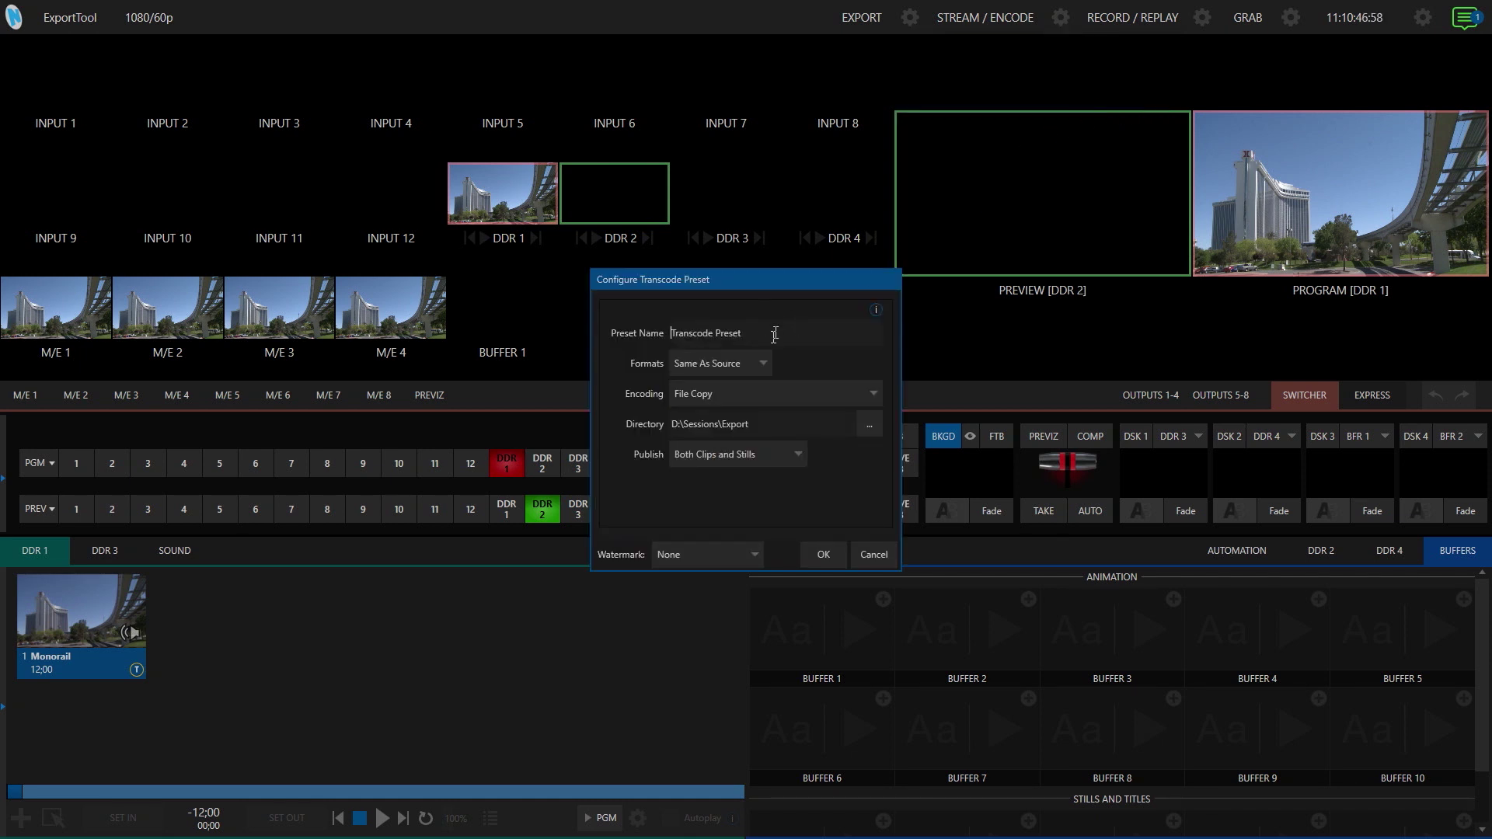
drag(761, 334, 624, 336)
text(H264 10Mb (Z:\Export))
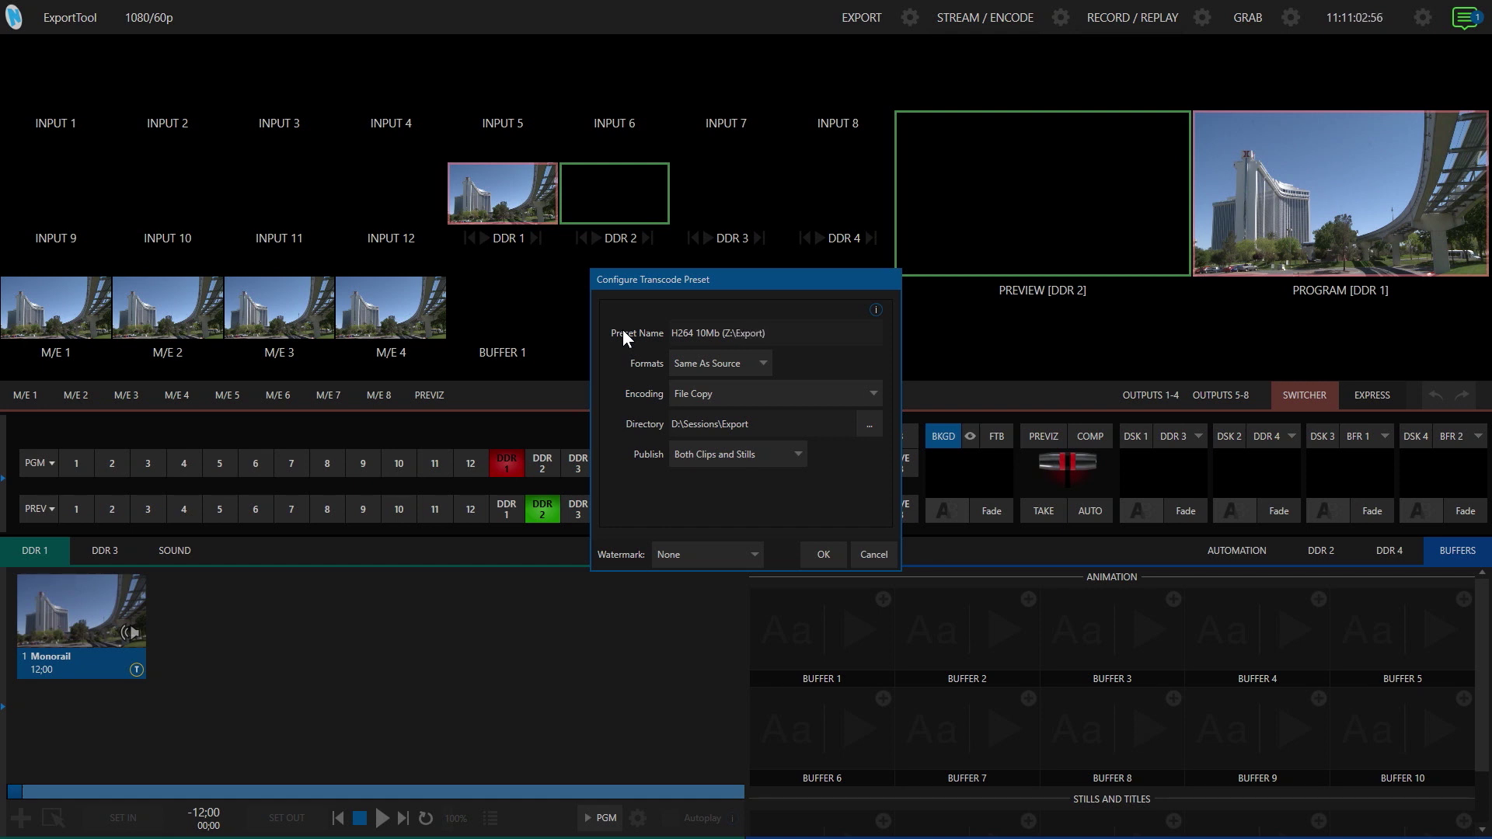
click(761, 372)
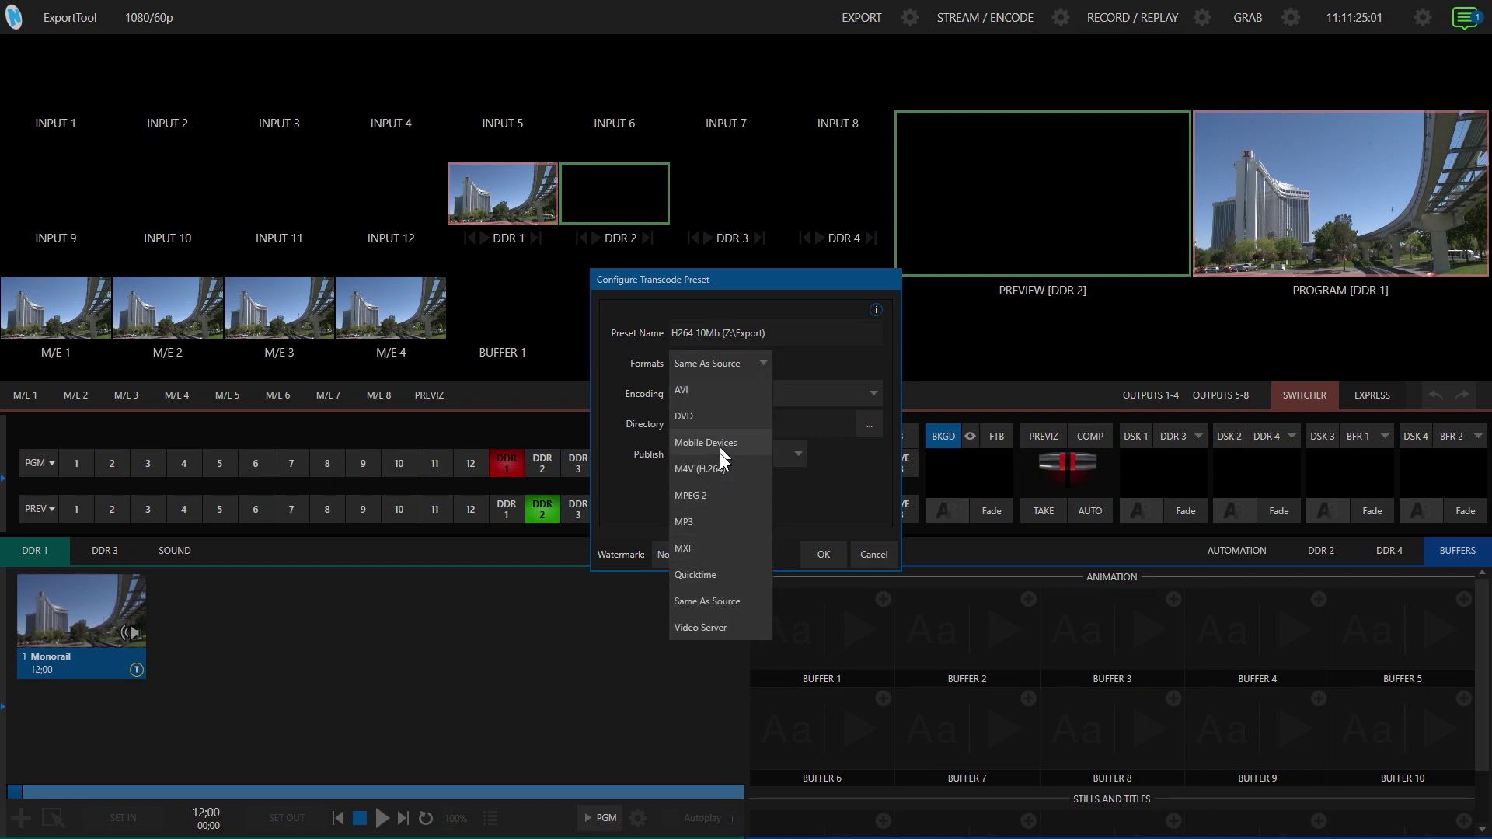
Try Quicktime output with ProRes 4:2:2 encoding and review the other encodings.
click(712, 580)
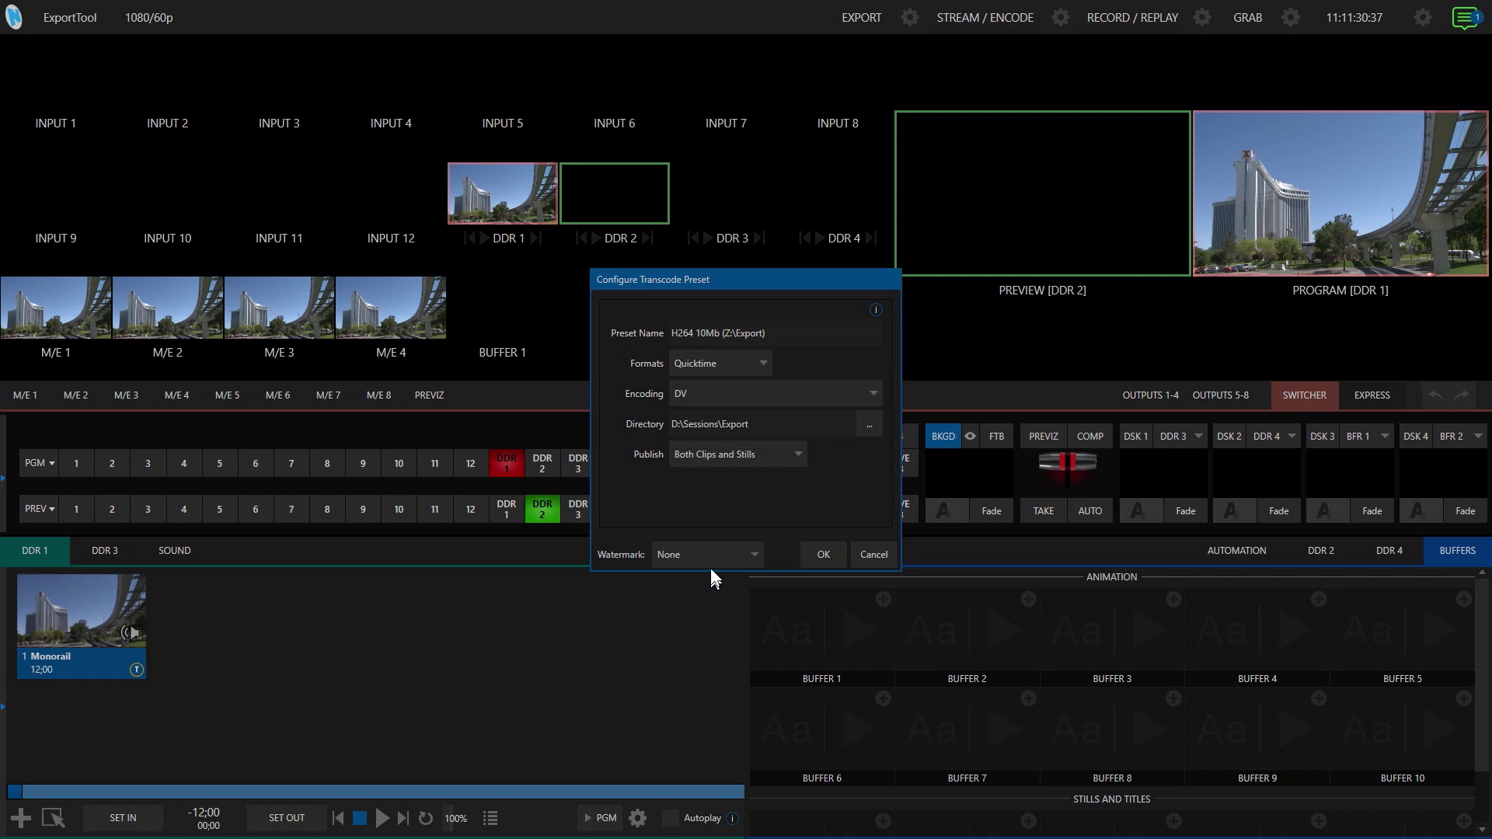
click(739, 397)
click(726, 551)
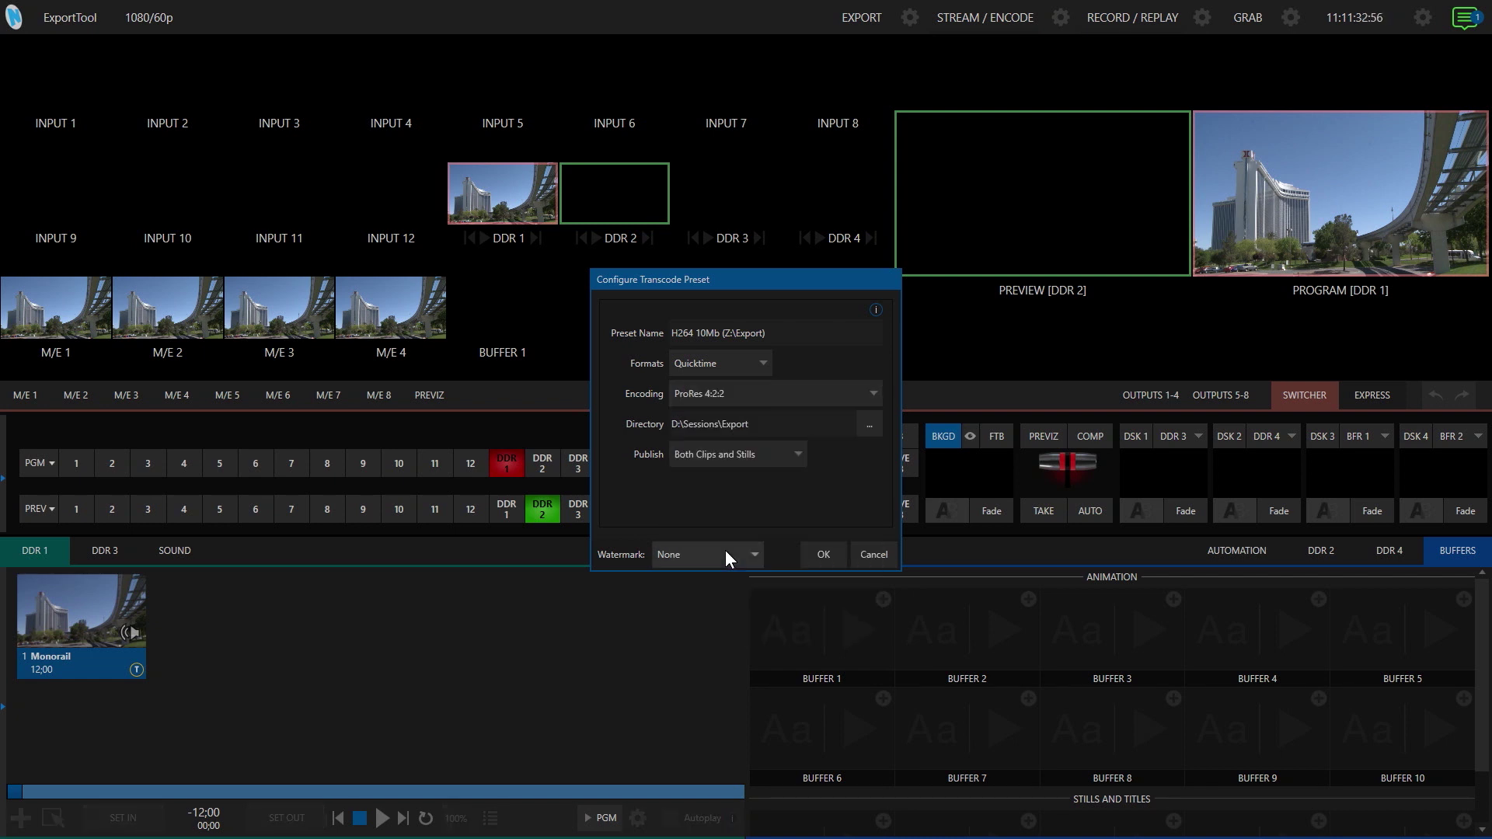
click(751, 392)
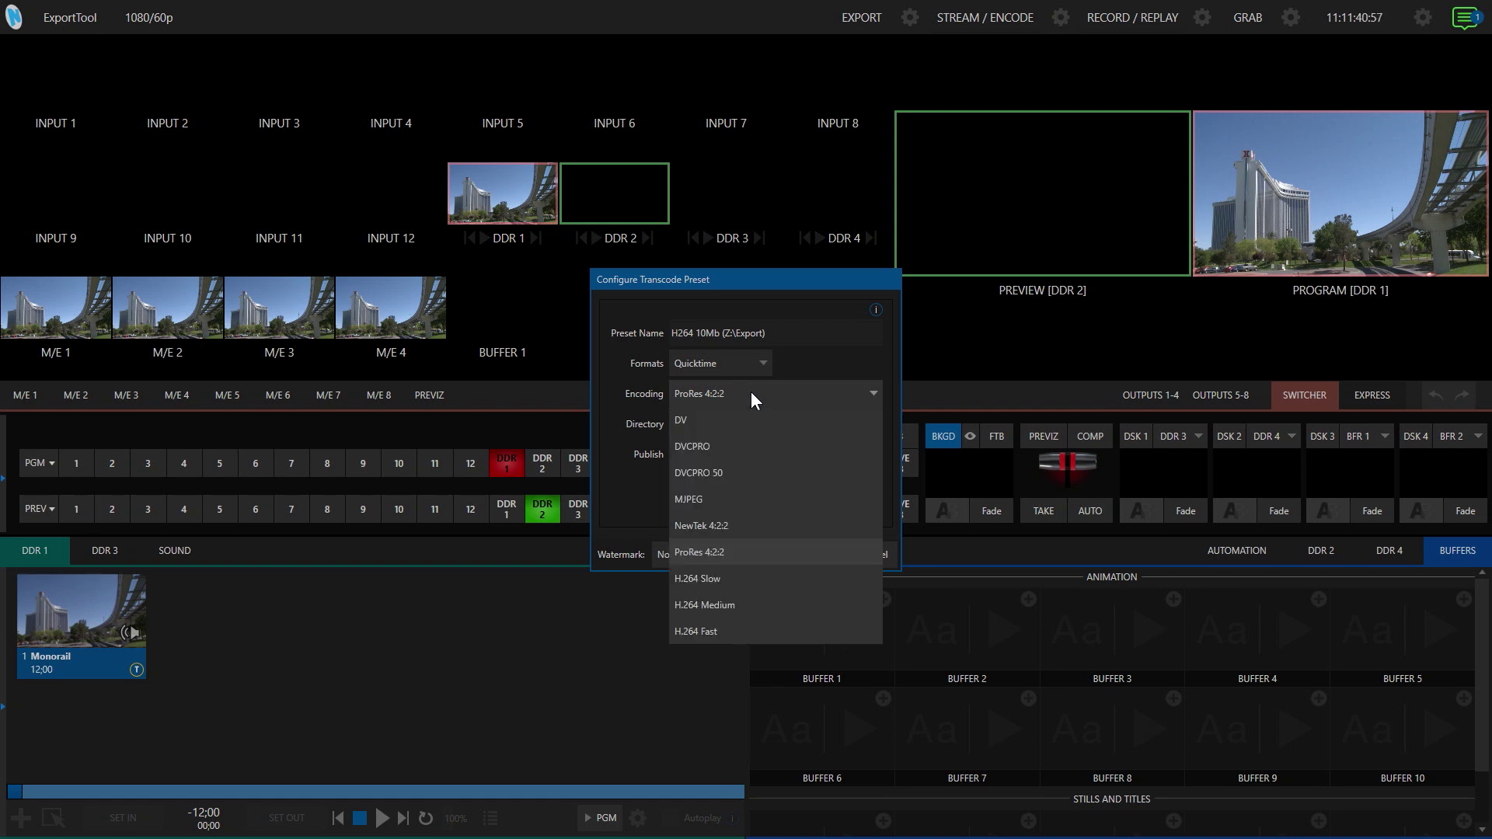
click(727, 362)
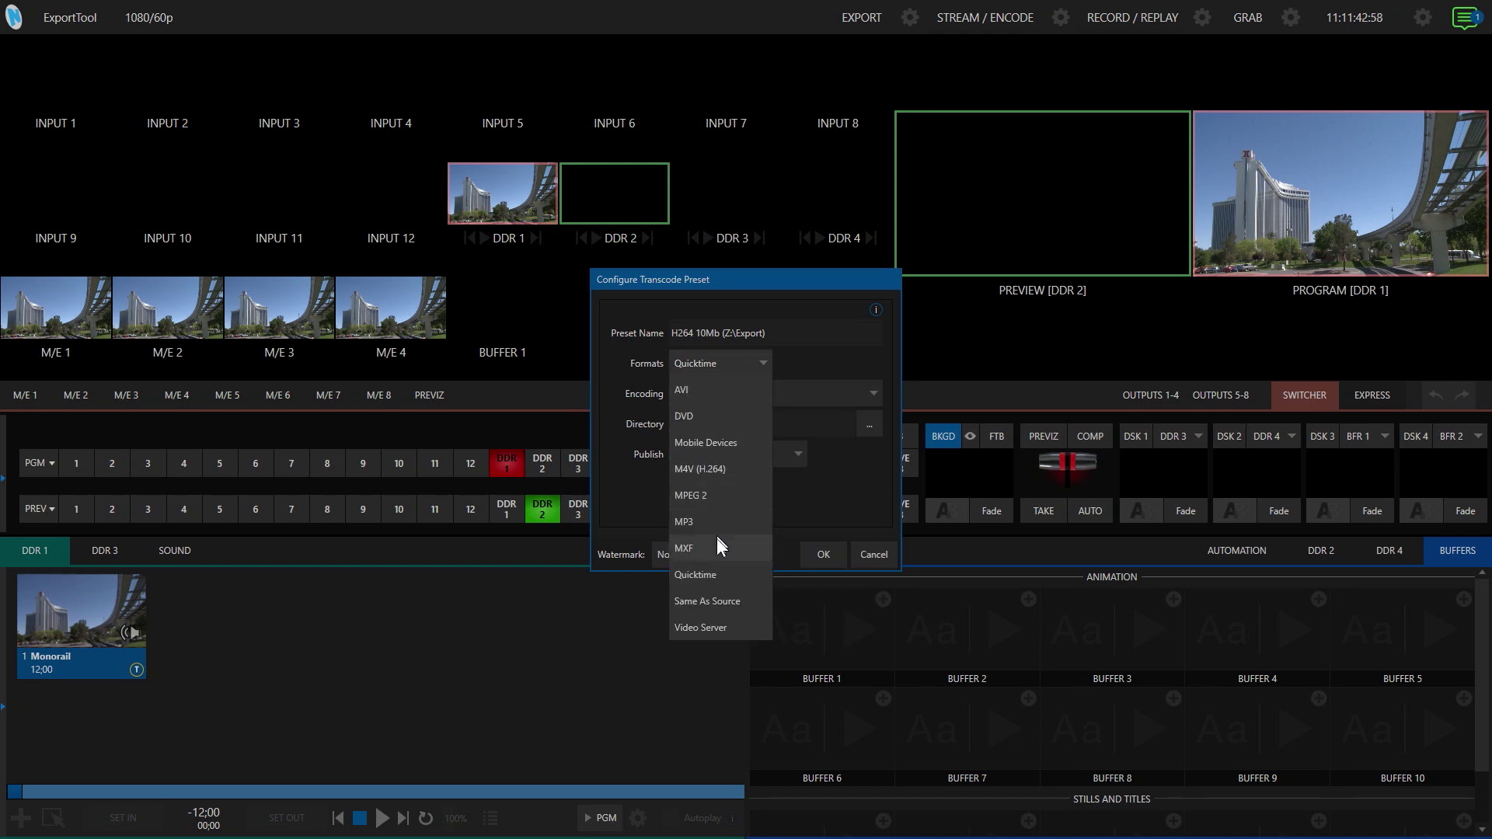
Switch the output format to MXF and review its 1080/59.94p encoding options.
click(716, 536)
click(754, 389)
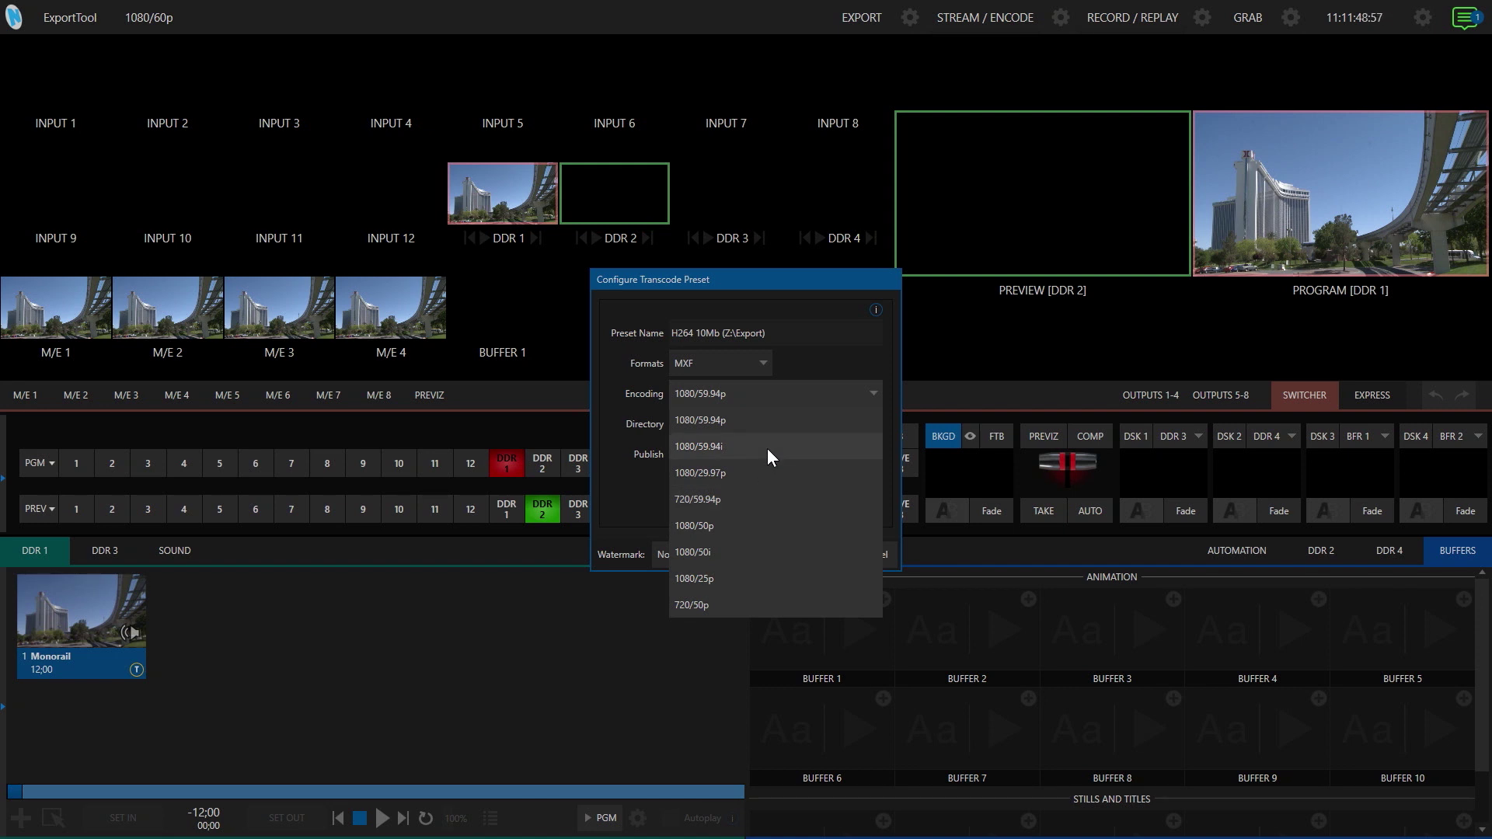
click(814, 357)
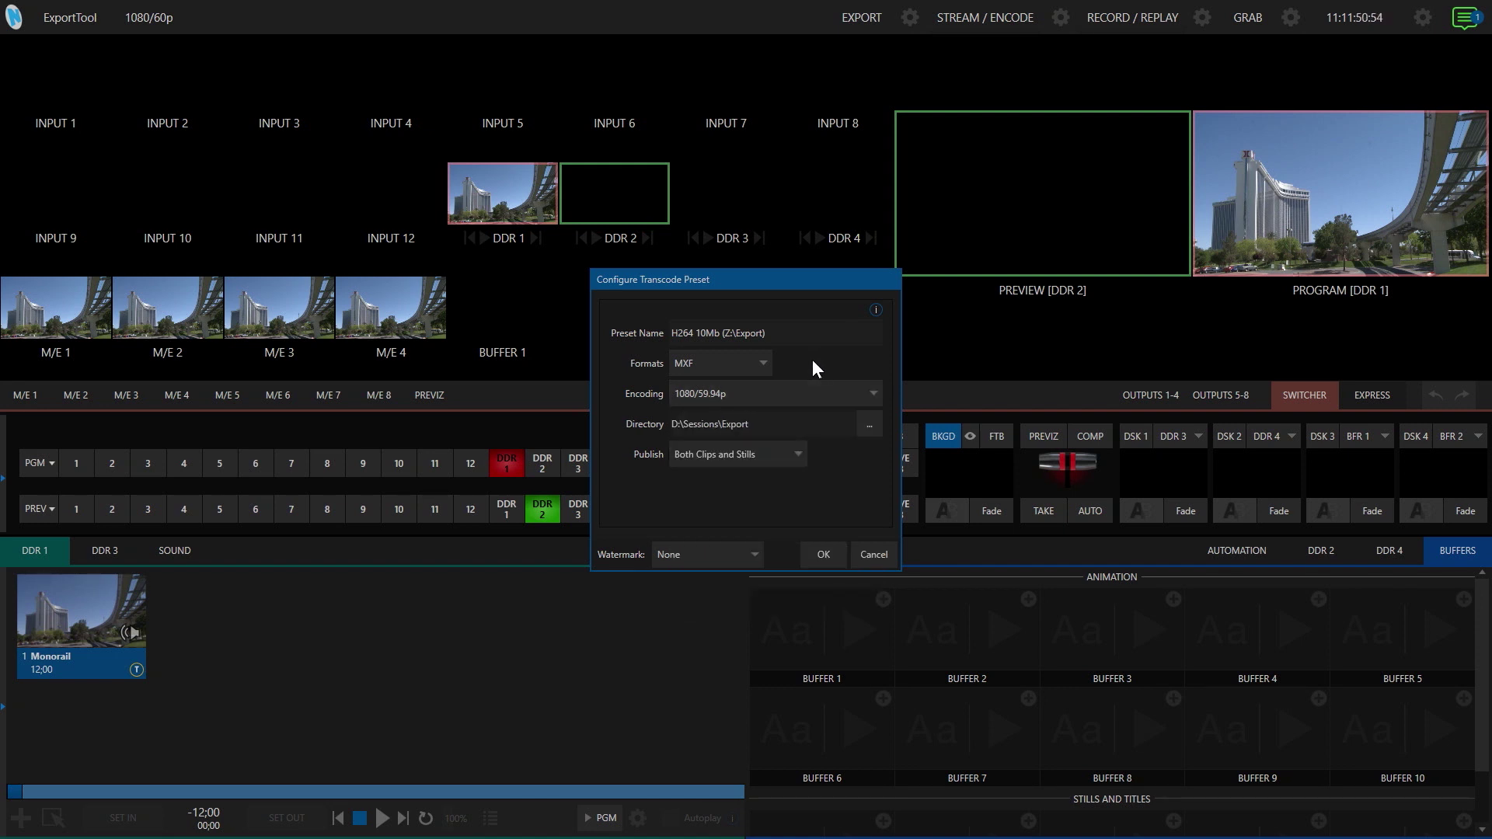
click(762, 363)
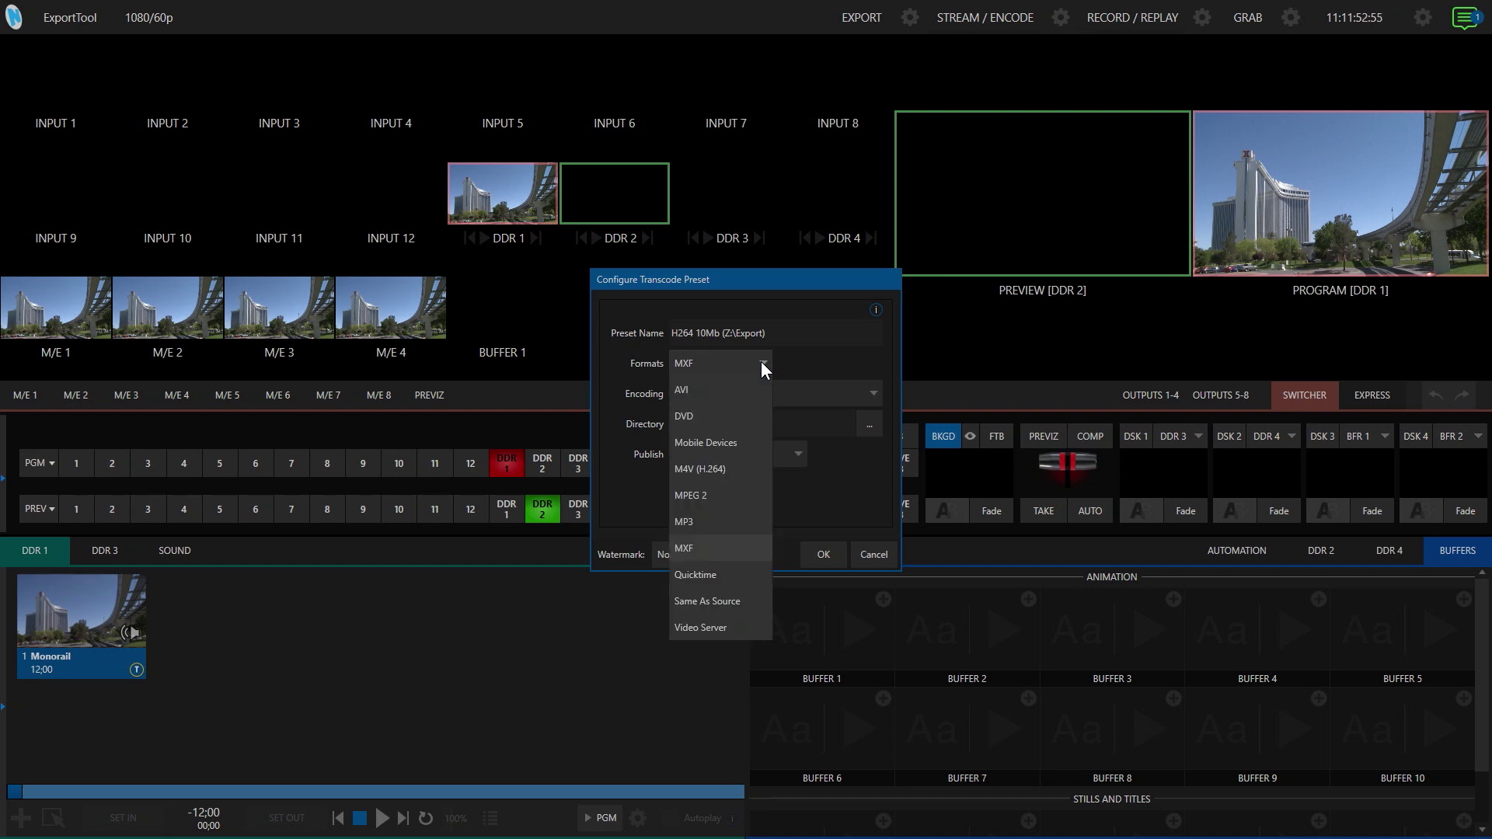
Set the preset's output format to M4V (H.264) at 10 Mbps.
click(710, 469)
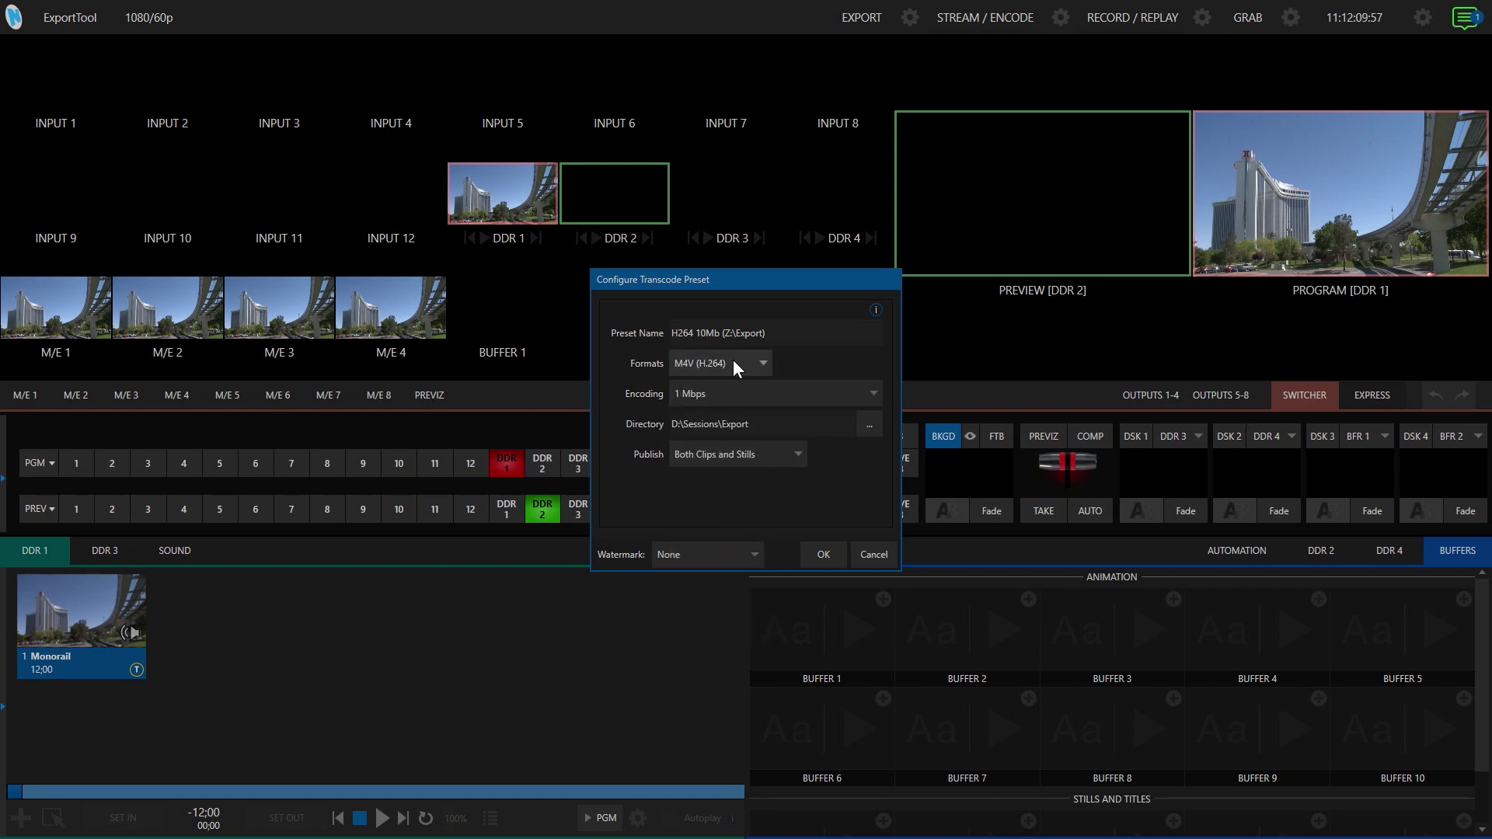
click(772, 390)
click(735, 554)
Set the output folder to Z:\Exports and keep the watermark at None.
click(870, 424)
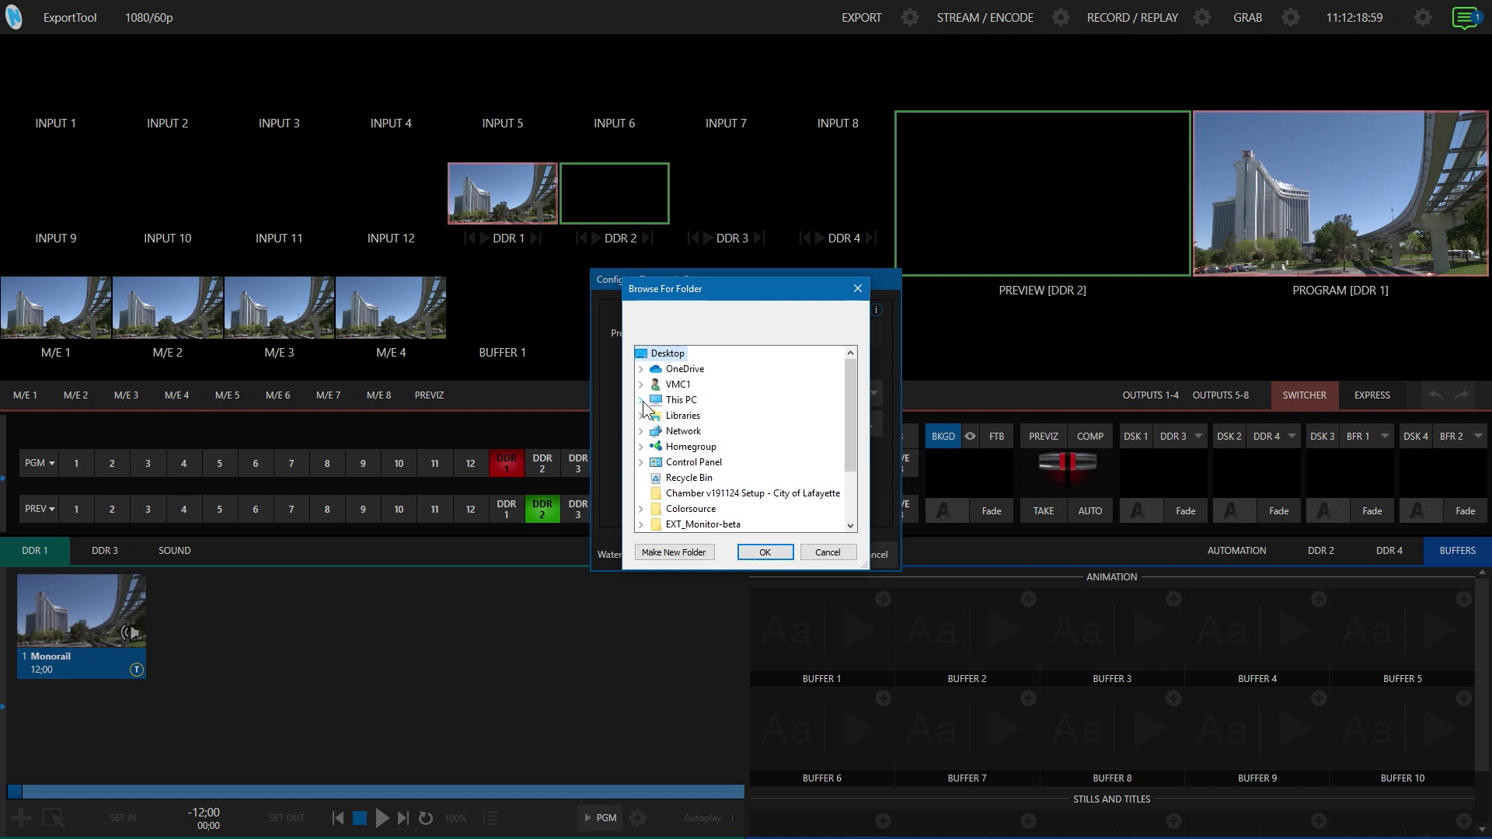
click(641, 400)
scroll(680, 466, down, 2)
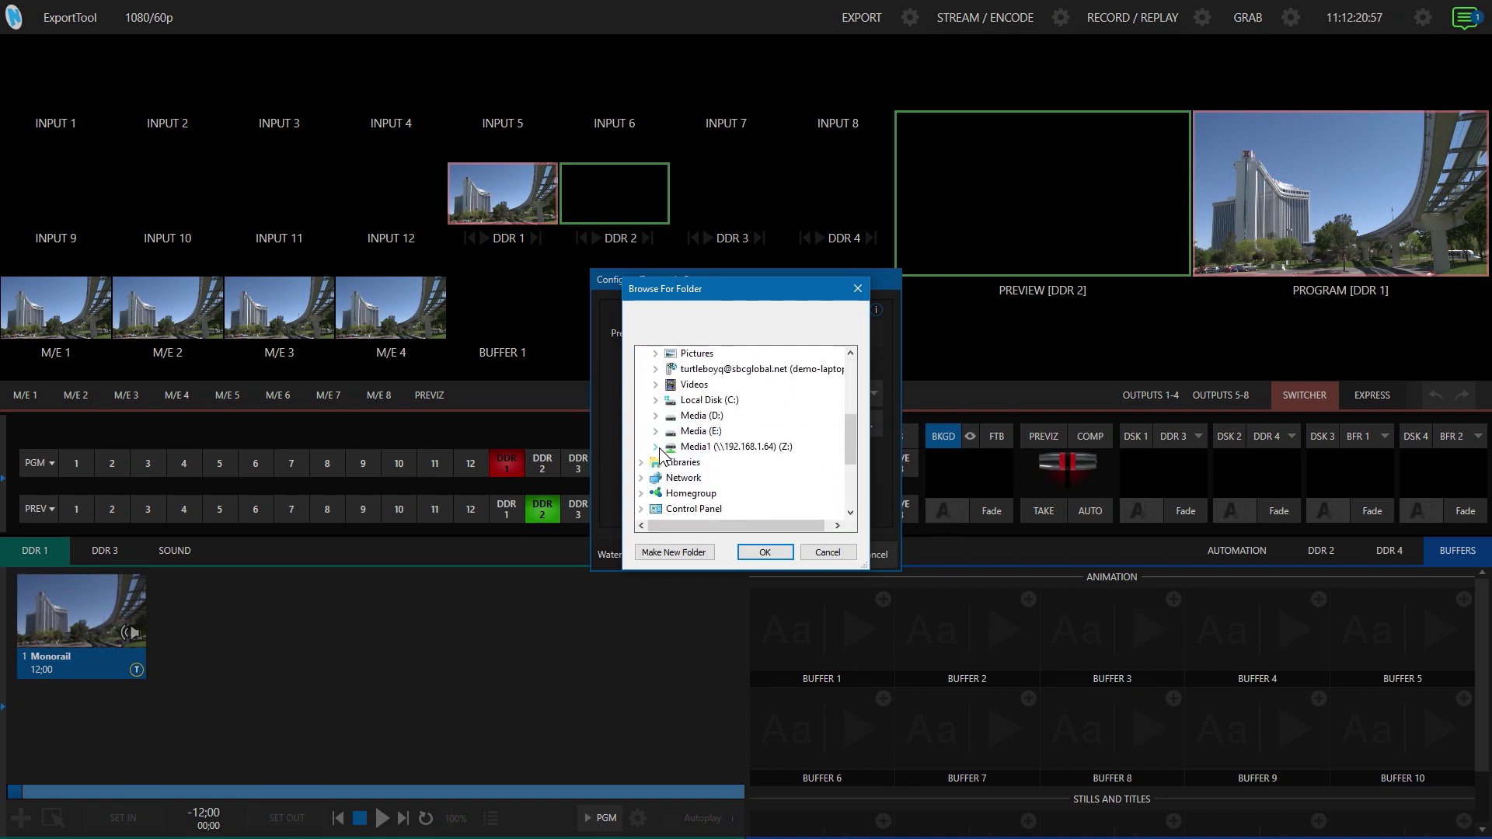
click(656, 447)
scroll(723, 459, down, 5)
scroll(725, 405, up, 3)
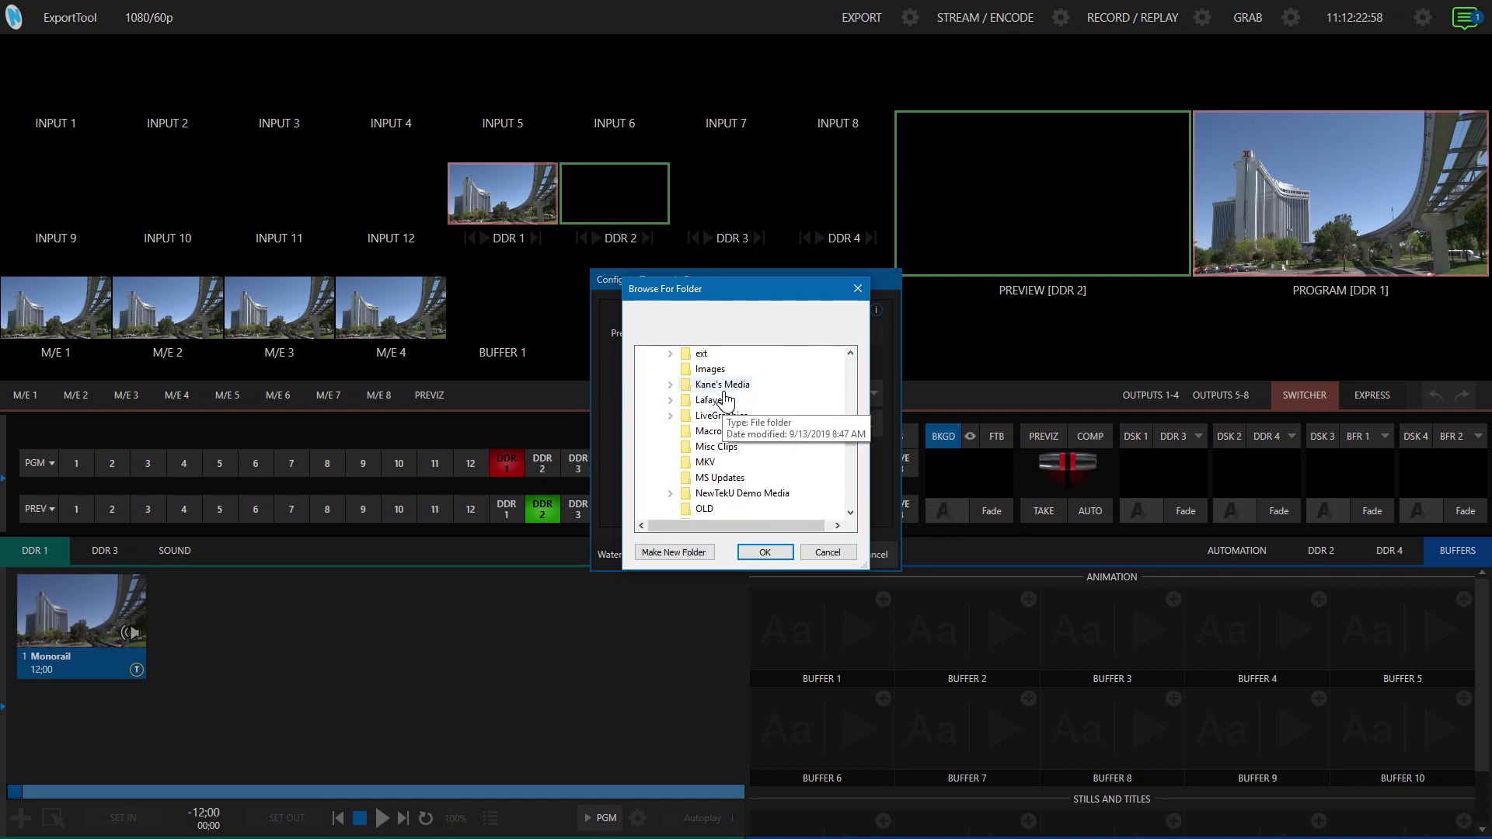
click(712, 432)
click(769, 552)
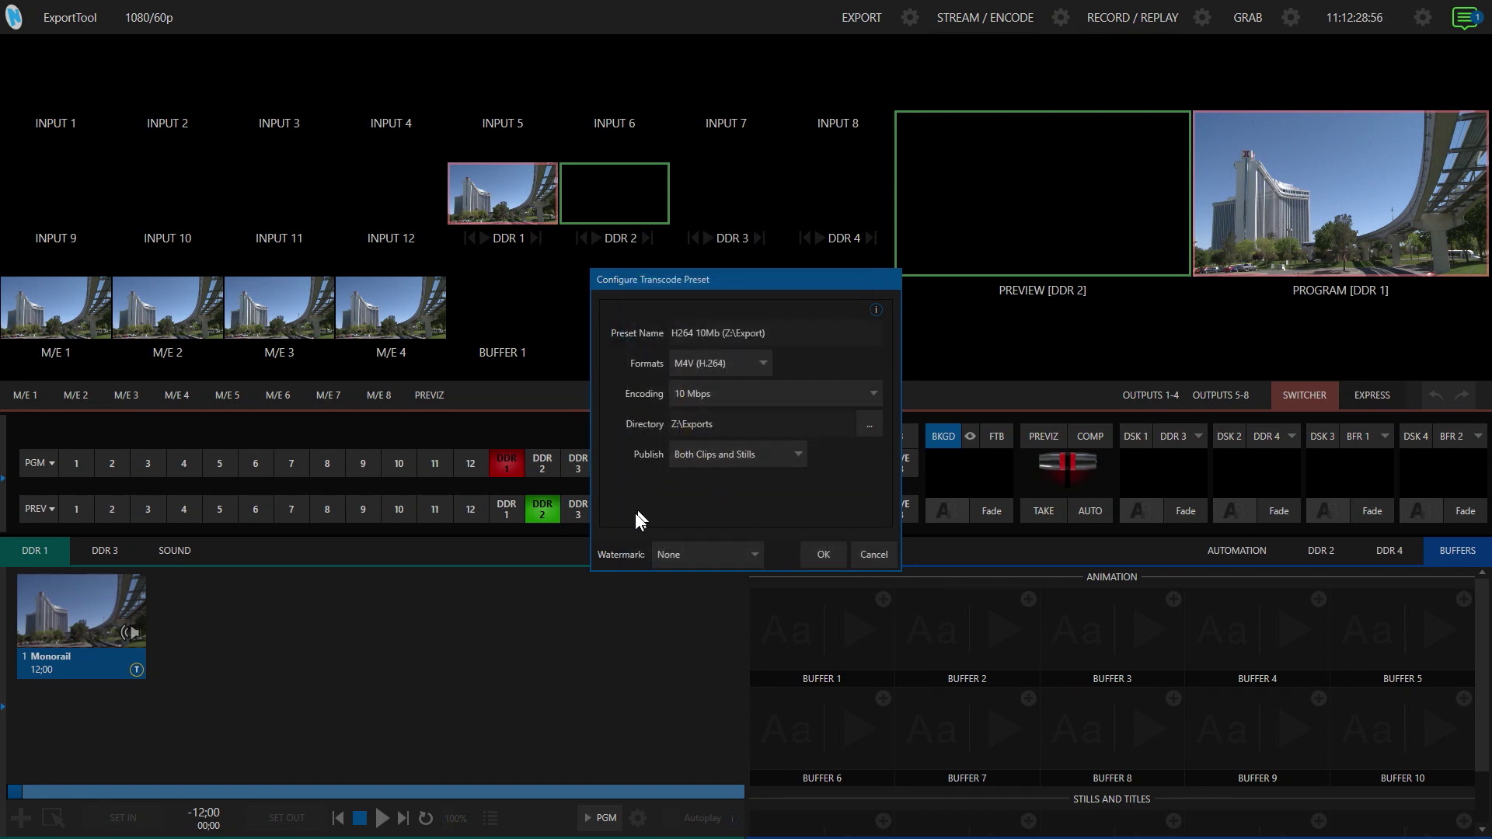
click(712, 556)
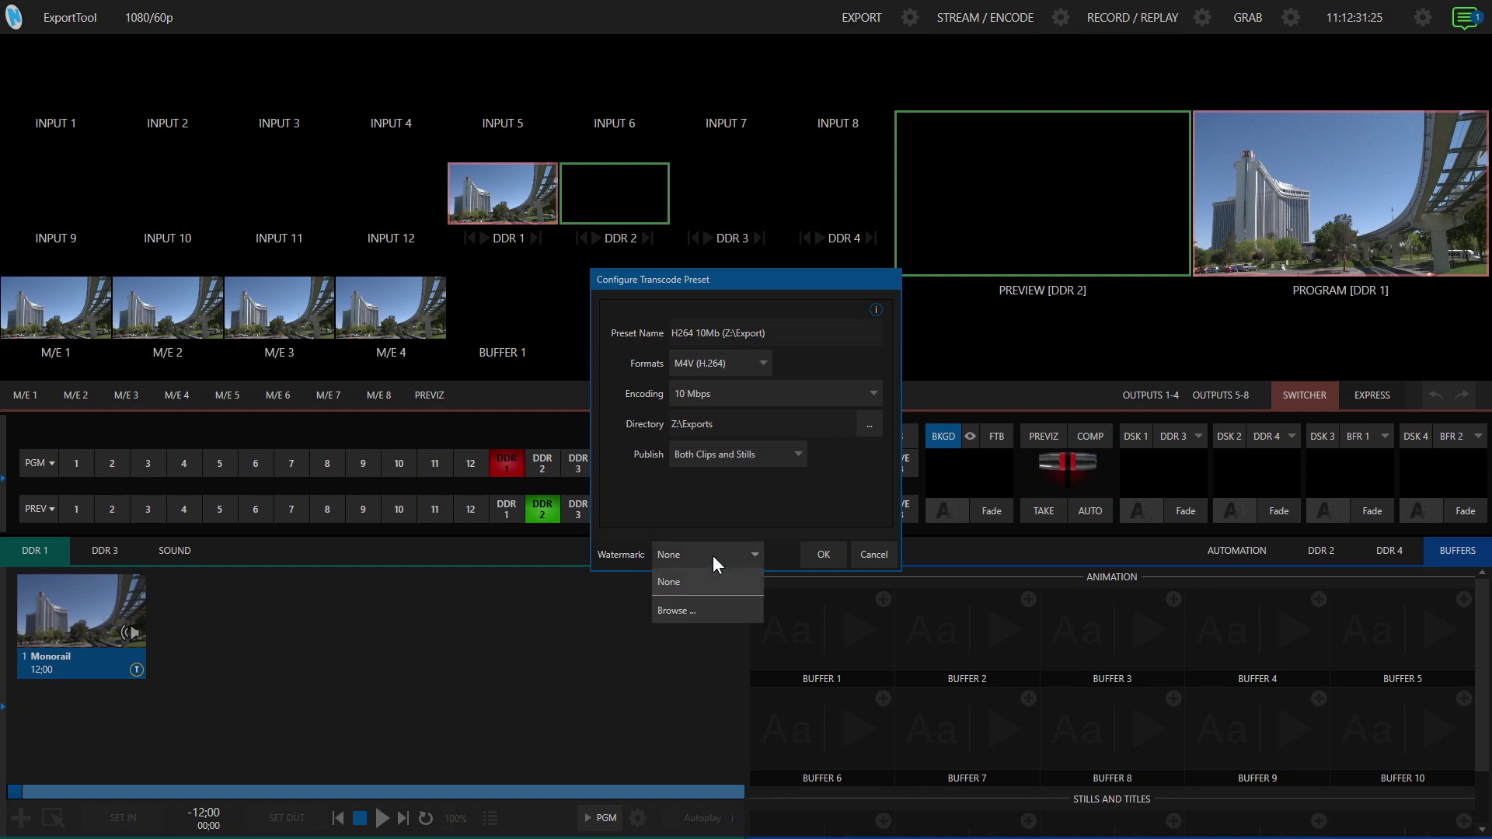
click(707, 495)
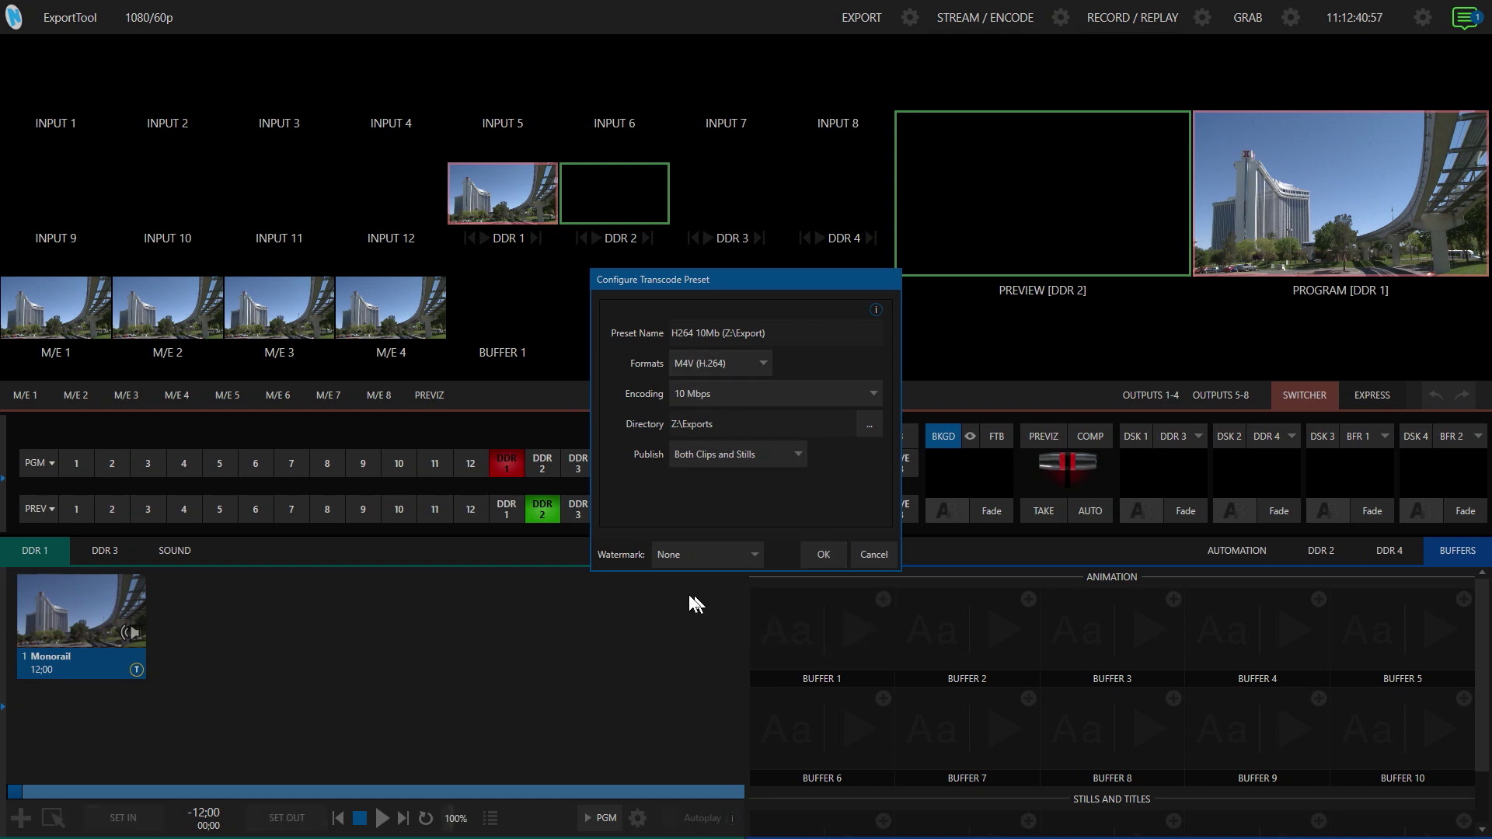
Save the preset, disable the File Copy (Z:\Exports) preset, and open Export Media.
click(832, 557)
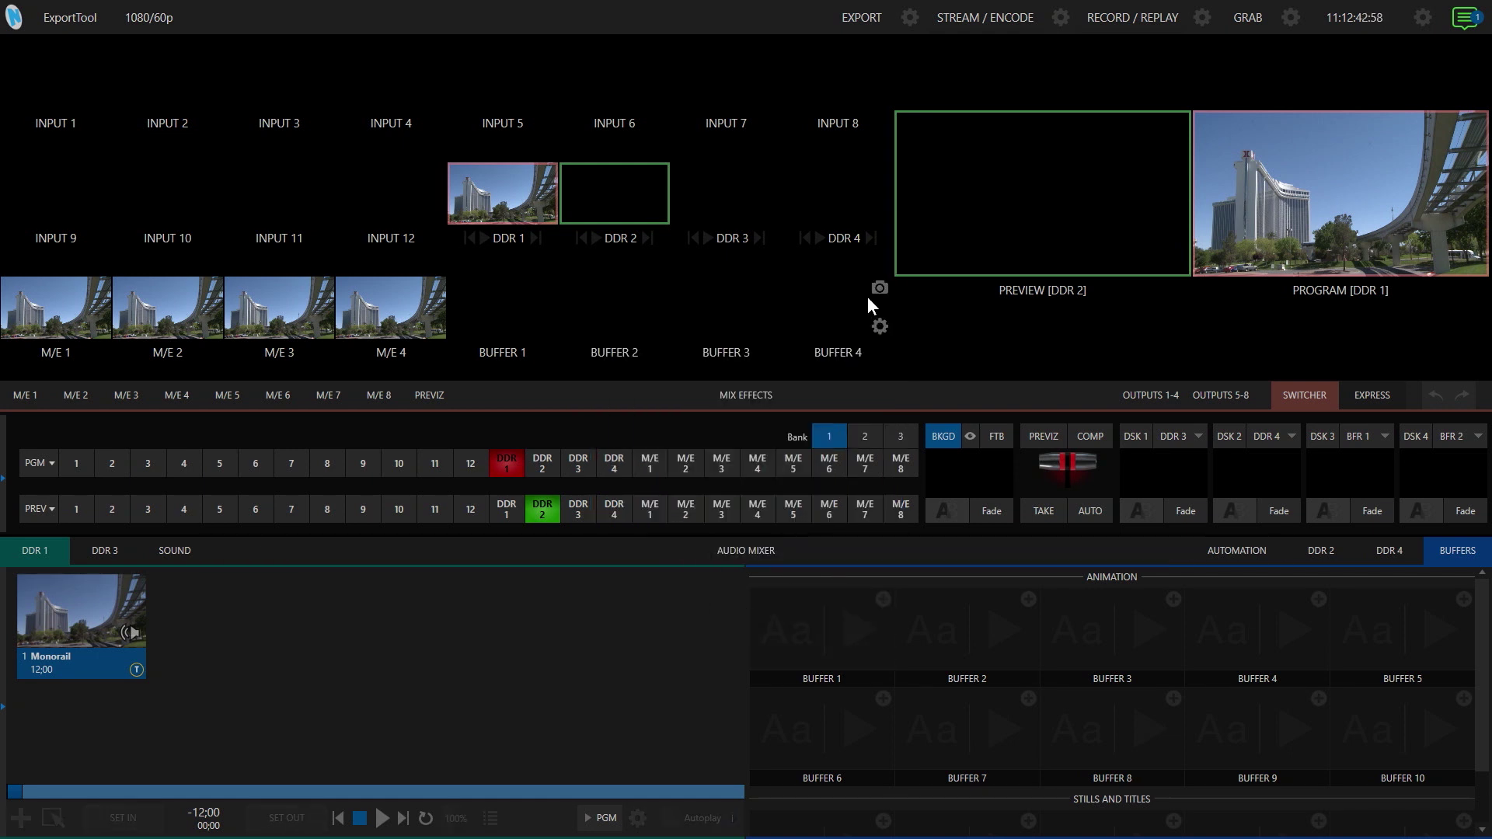
click(908, 17)
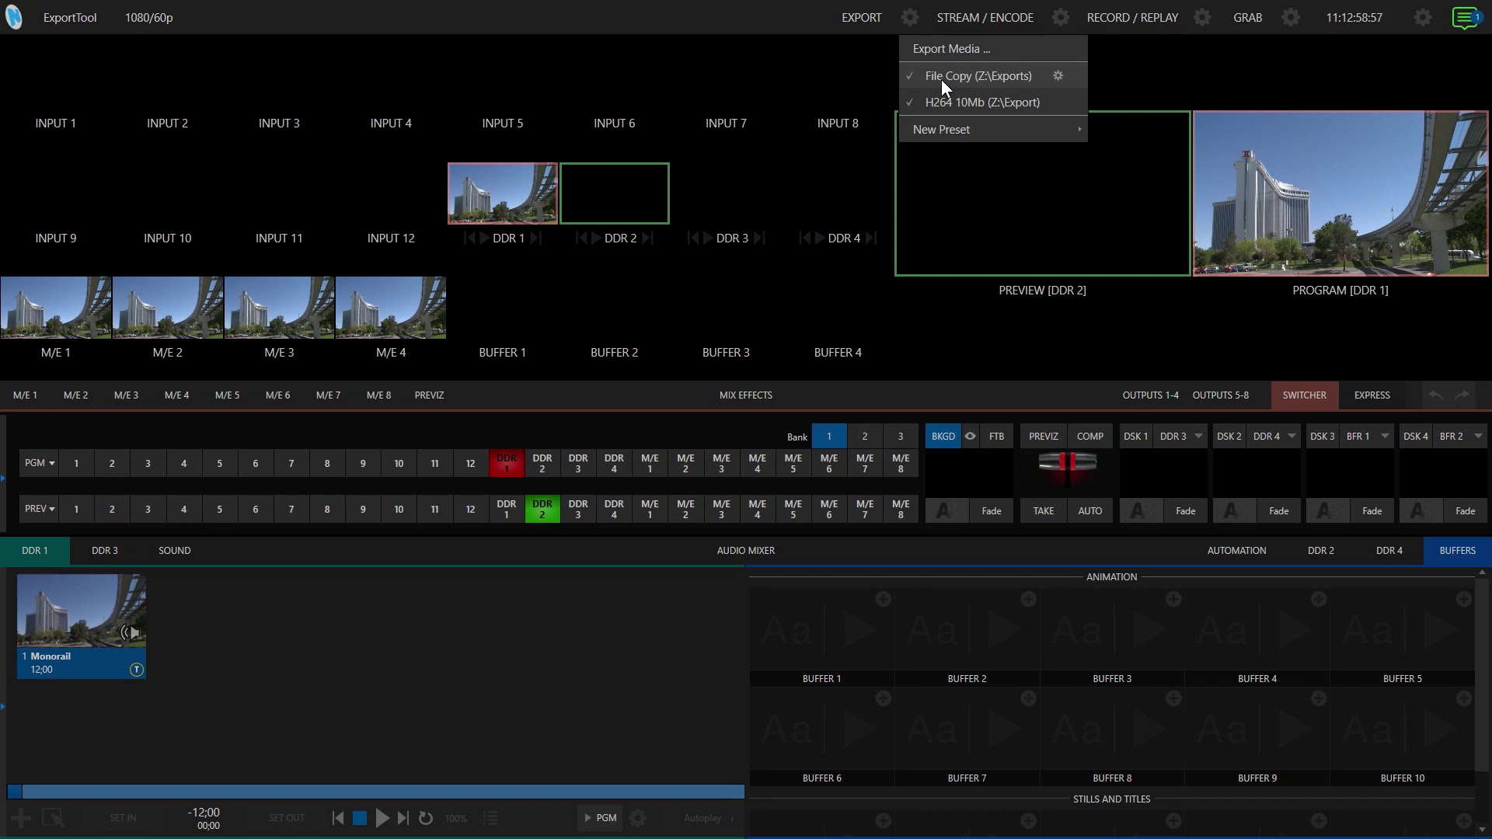
click(921, 76)
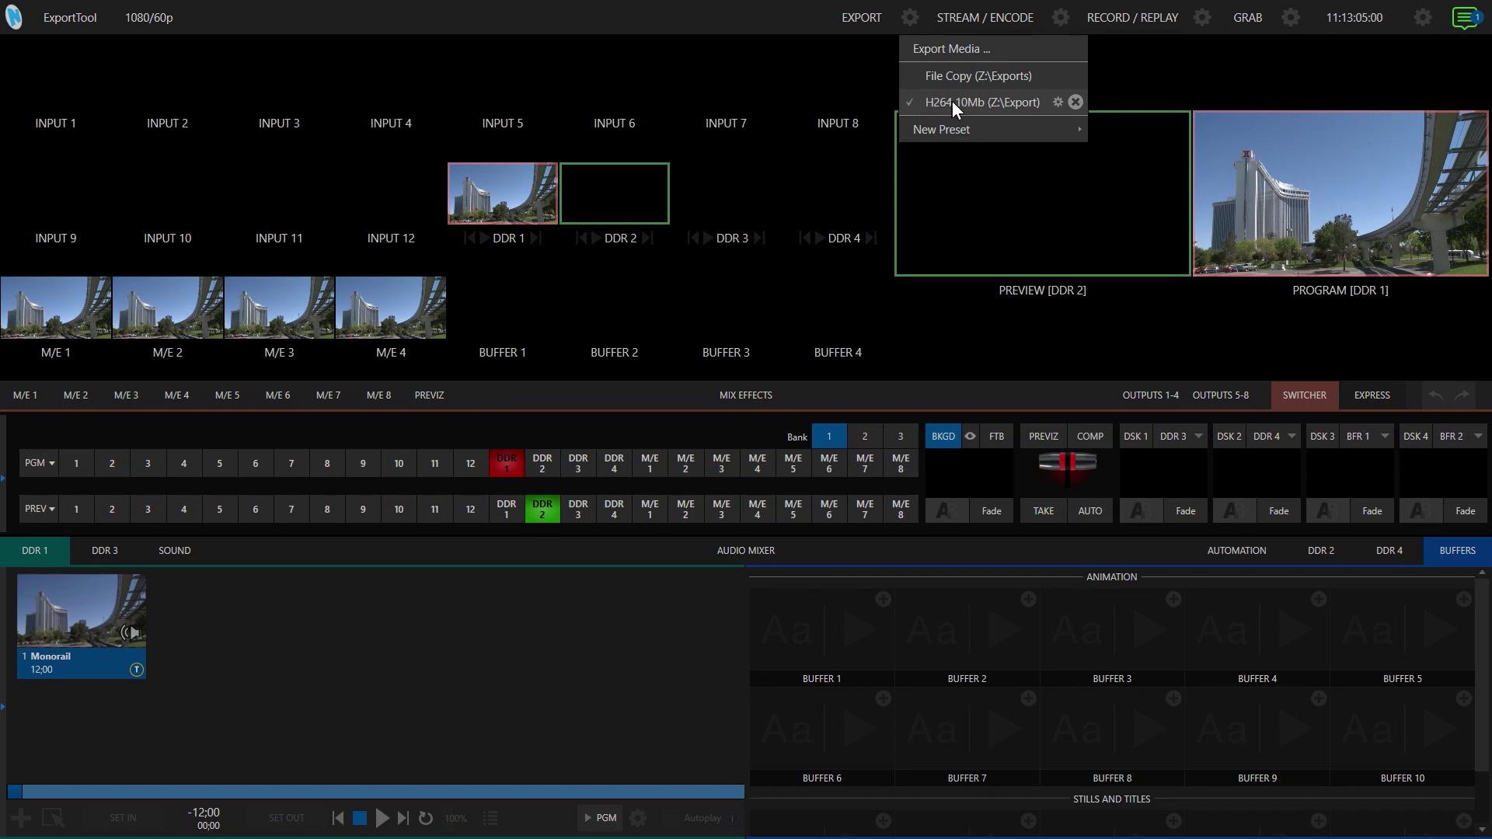
click(957, 48)
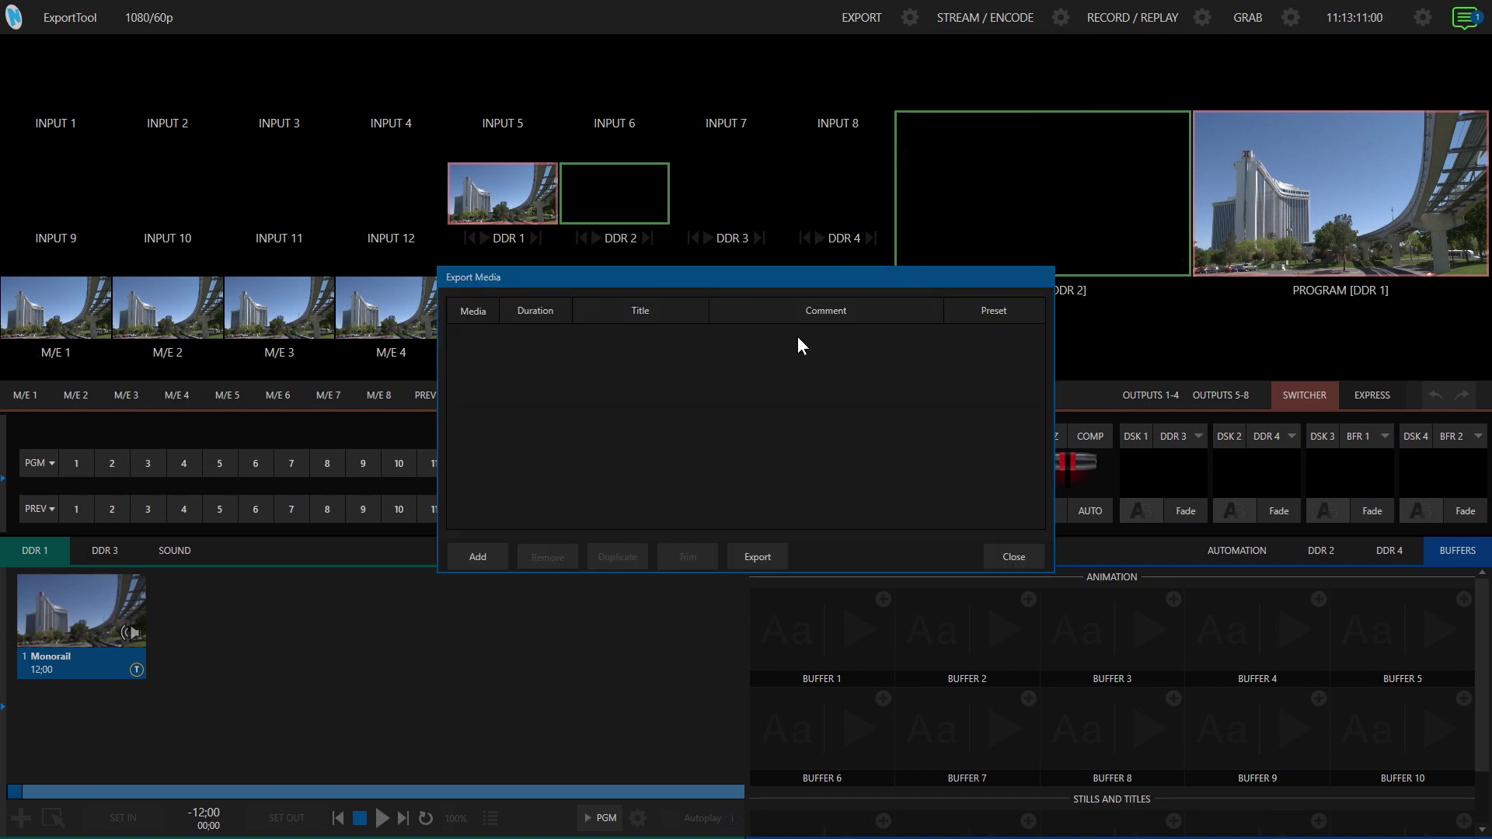
Add Monorail.mov to the export list and export it with the H264 10Mb preset.
click(480, 555)
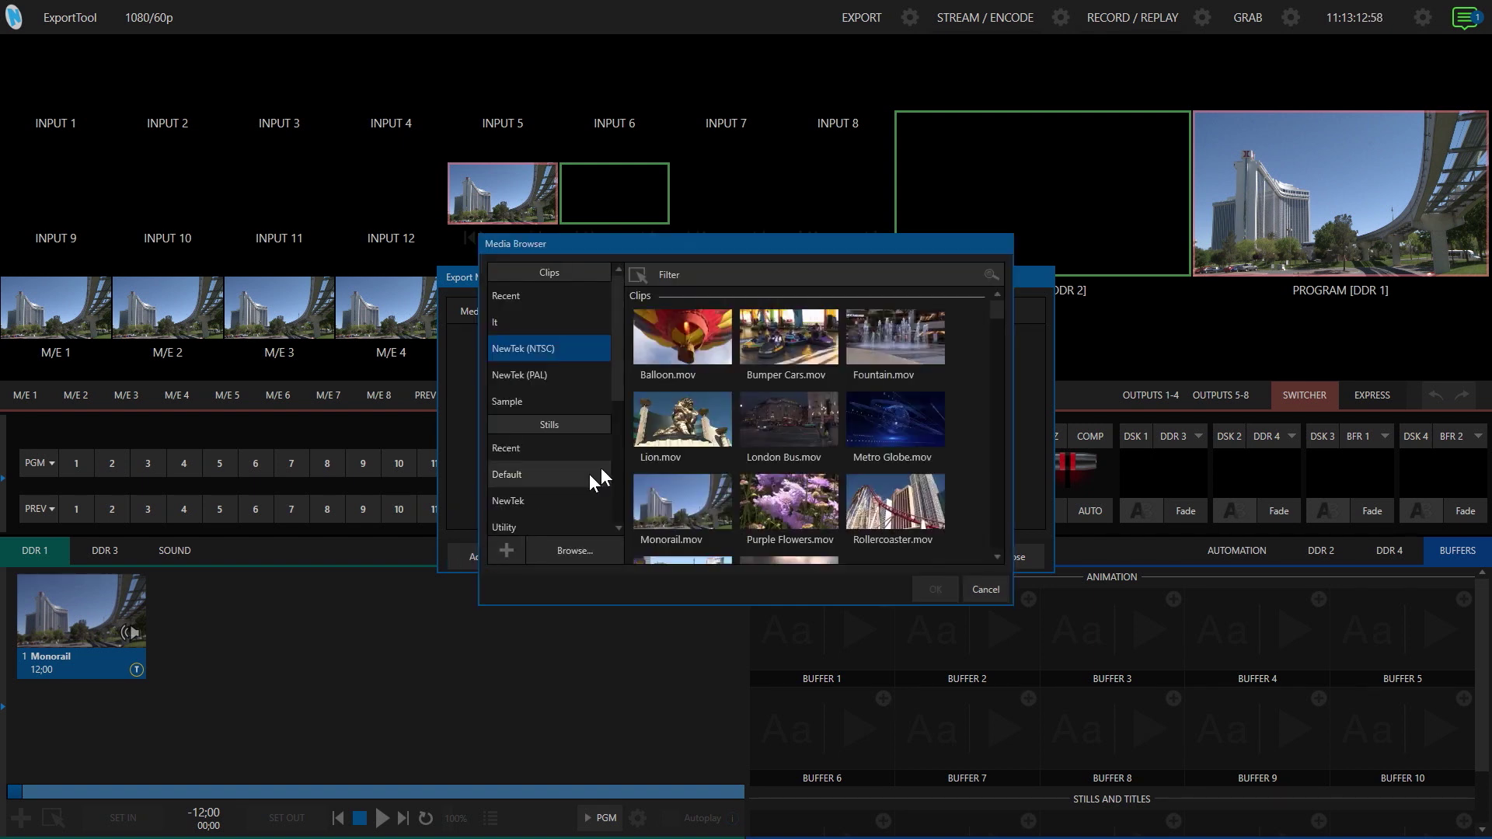
scroll(764, 460, down, 1)
click(683, 478)
click(941, 581)
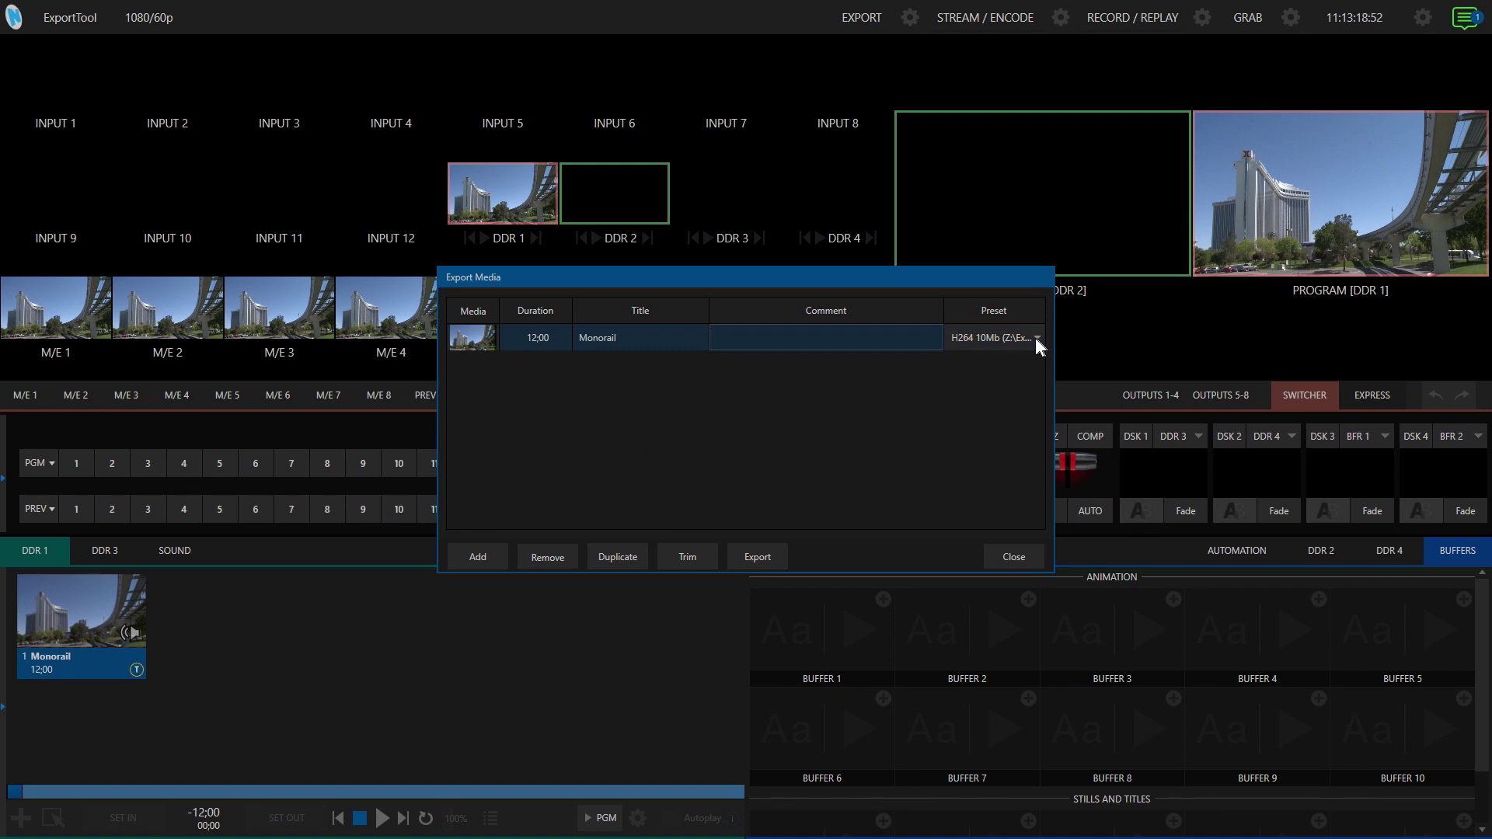
click(1002, 337)
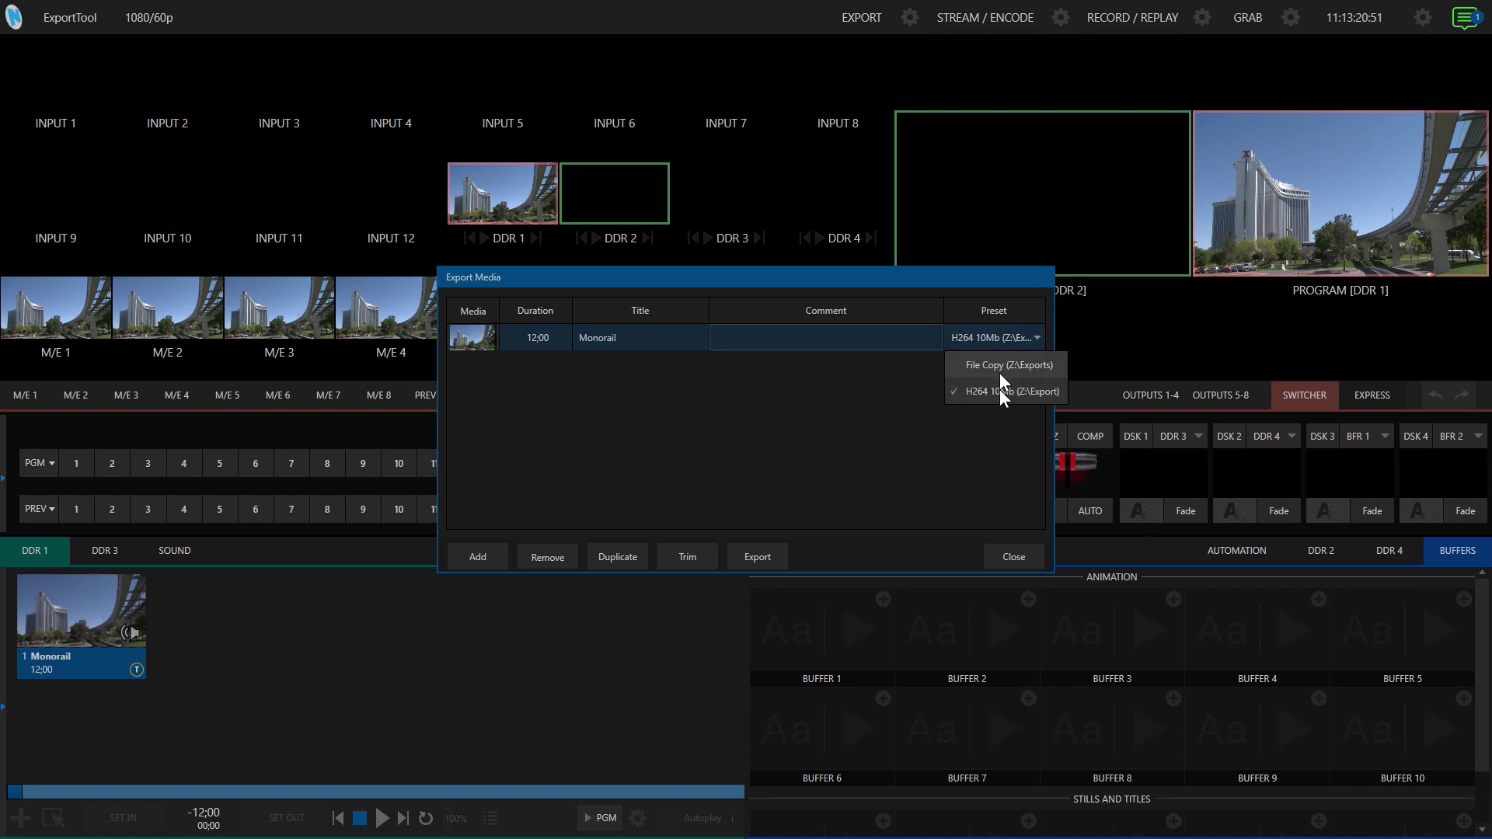
click(912, 395)
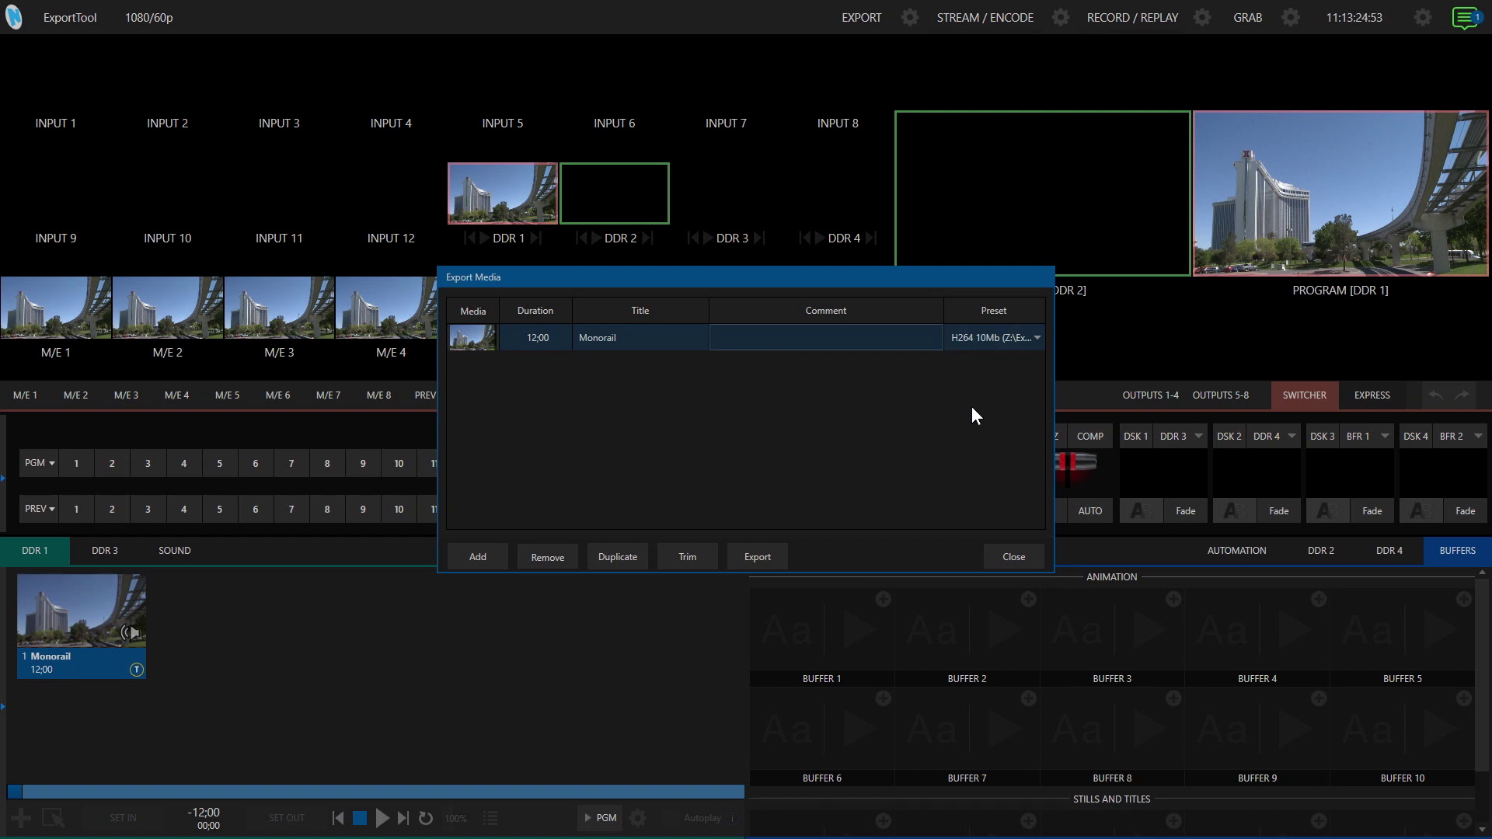
click(758, 556)
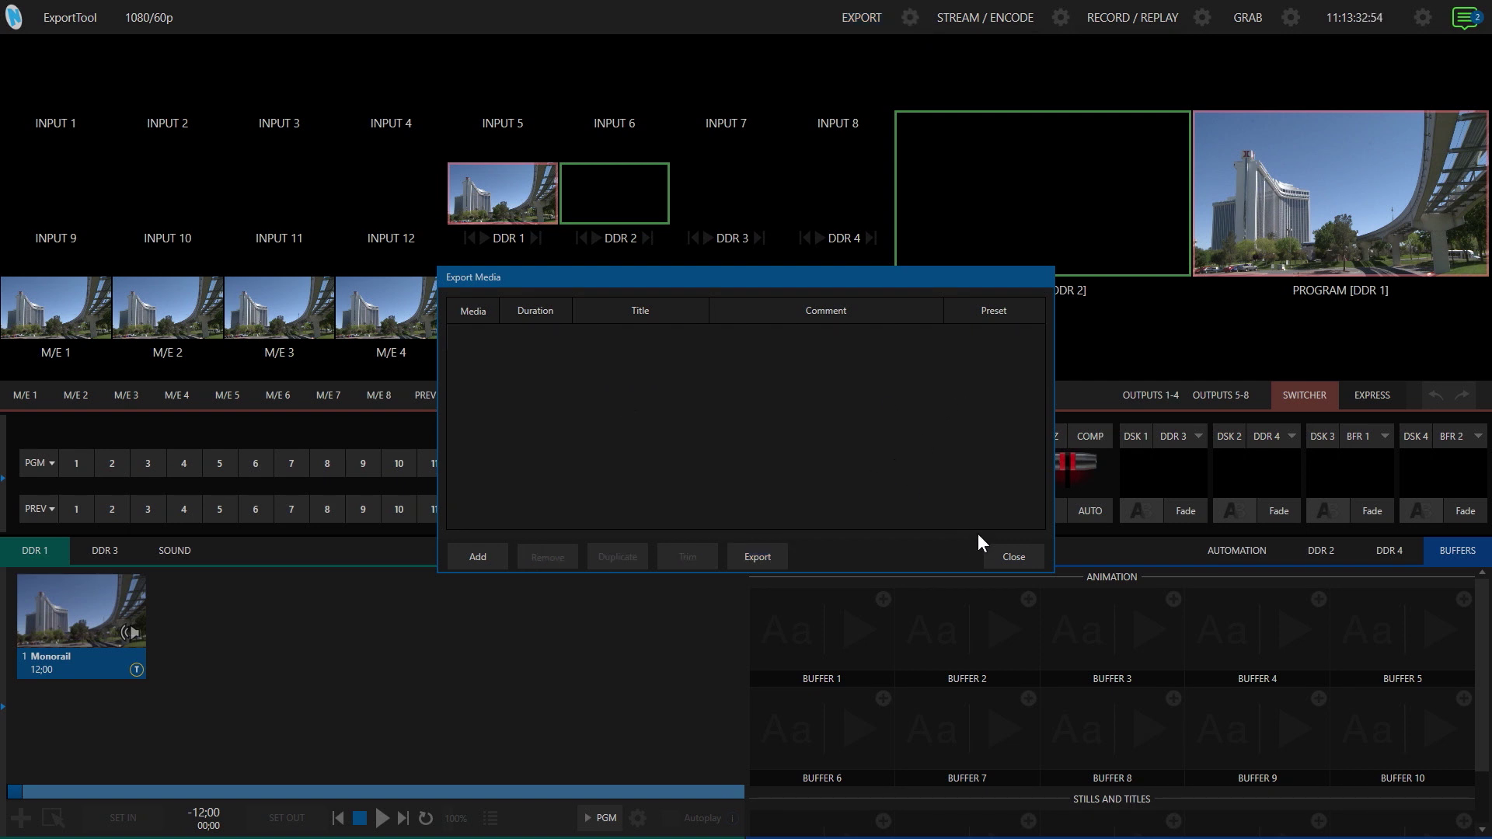
Load Z:\Exports\Monorail.m4v into the DDR 1 playlist, then play and stop it.
click(1010, 556)
click(21, 818)
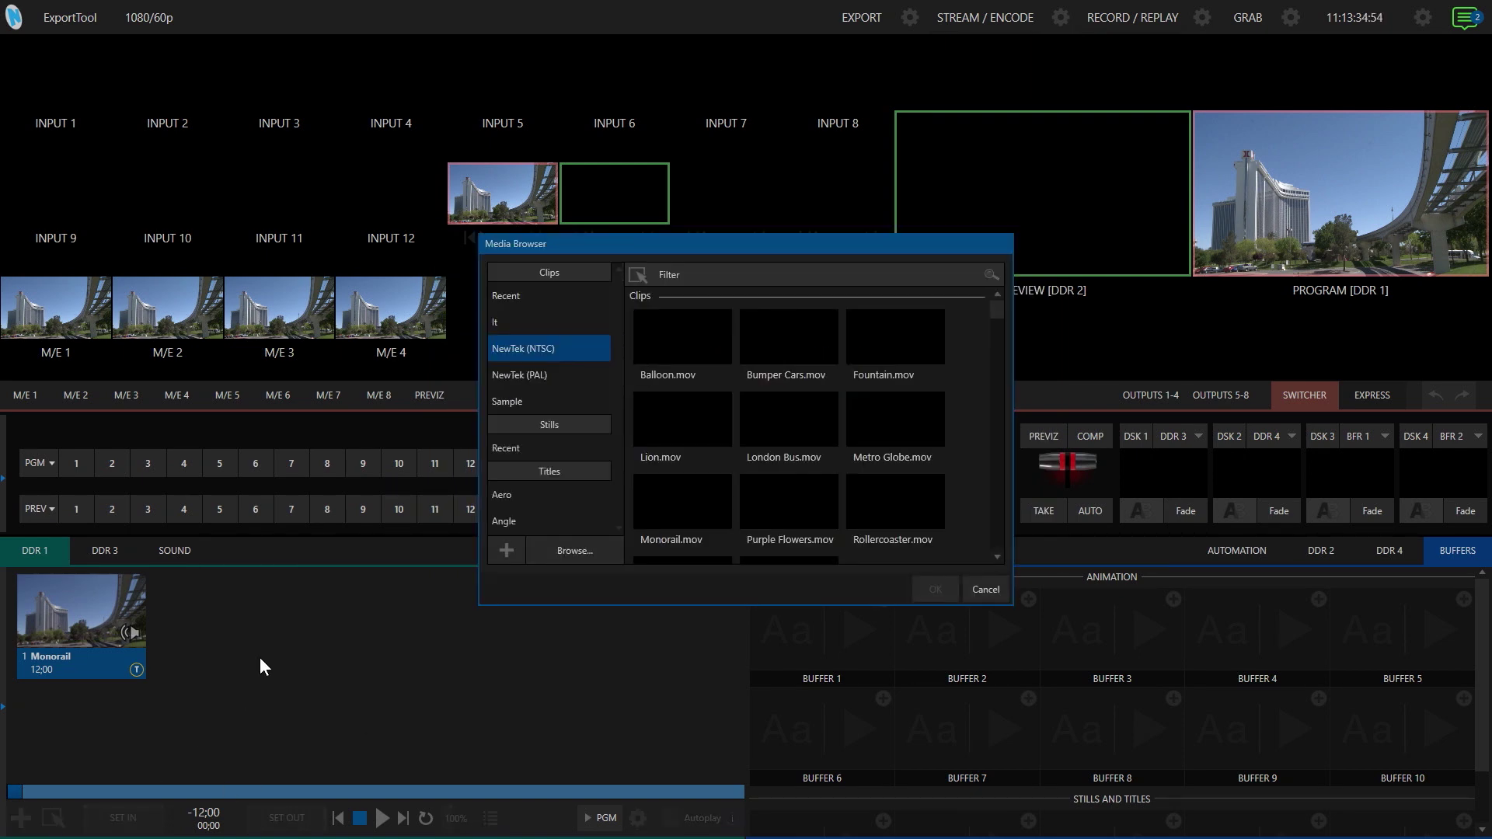
click(580, 548)
click(454, 448)
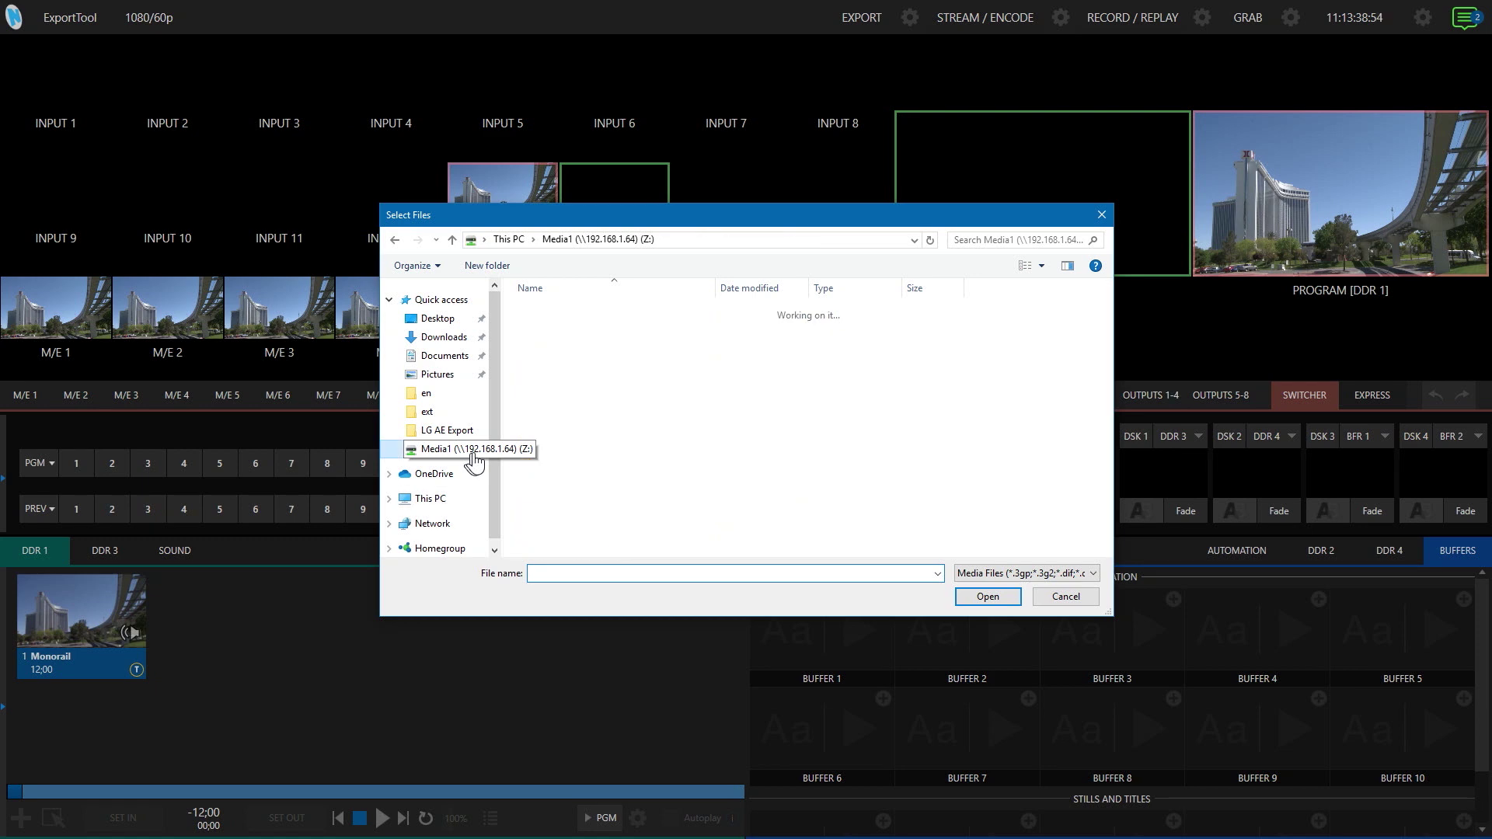
double_click(575, 418)
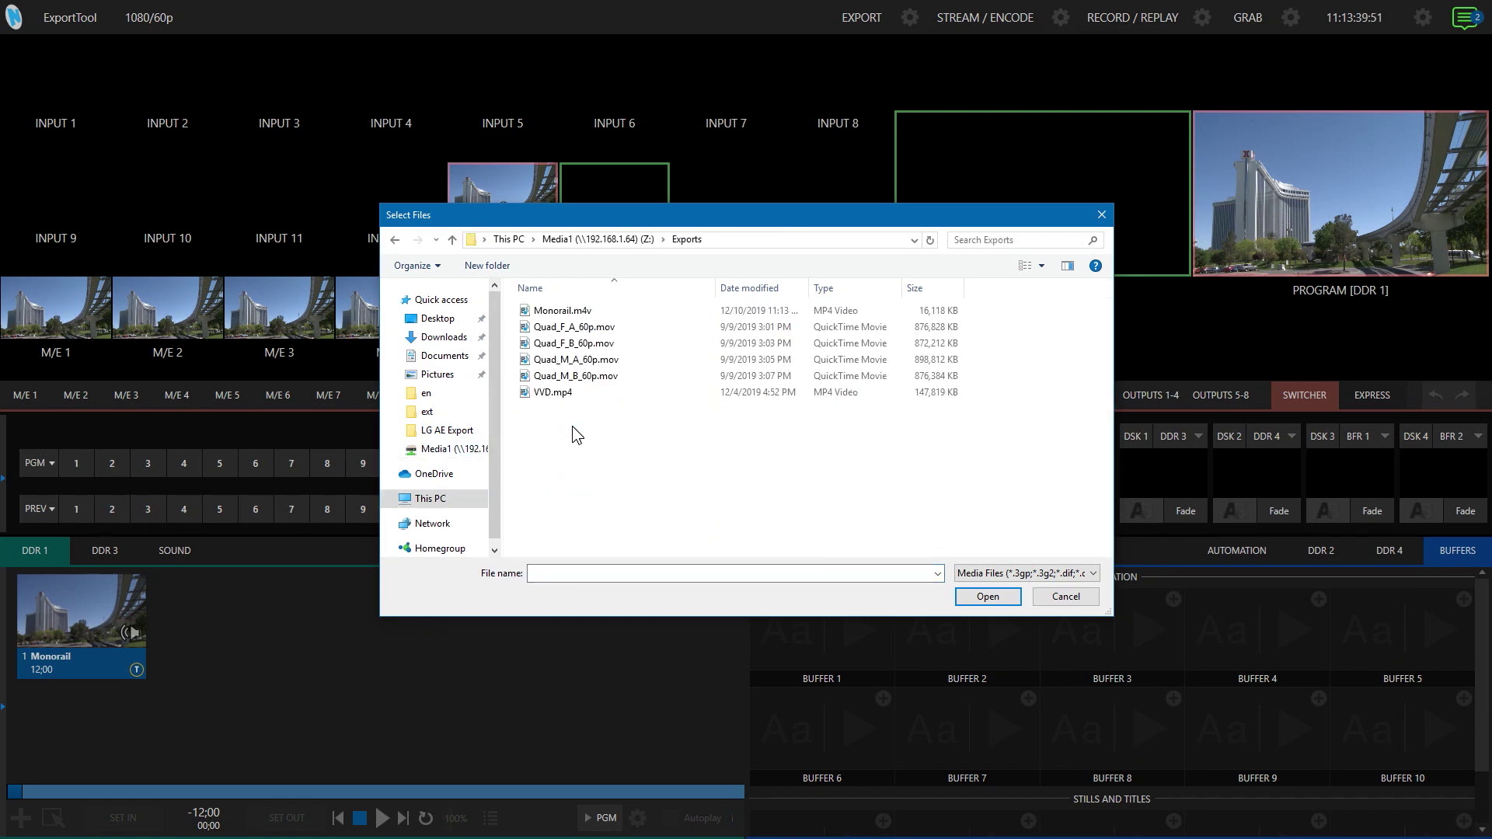
click(579, 311)
click(981, 595)
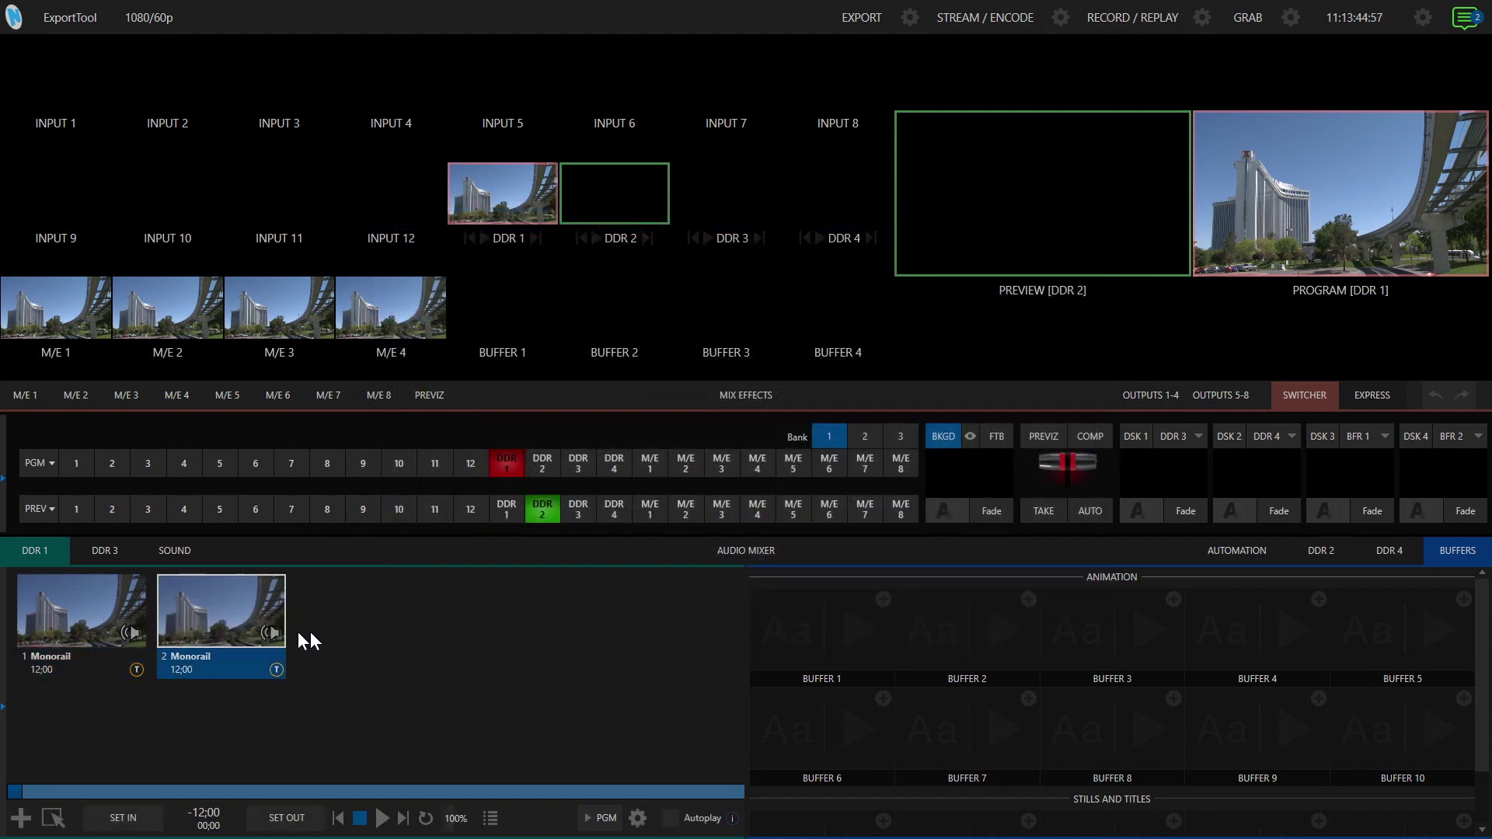
click(382, 817)
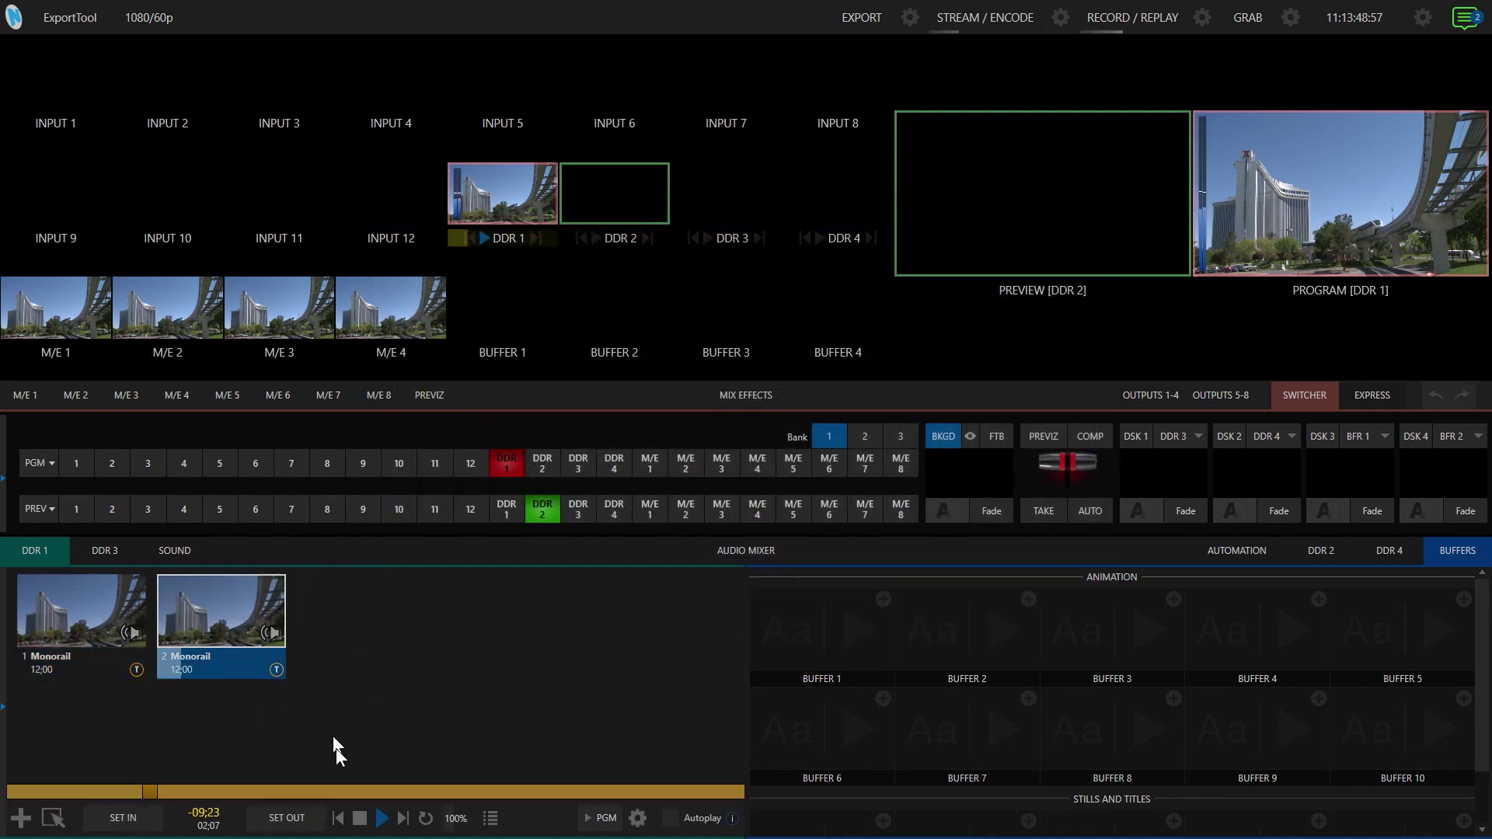
click(361, 819)
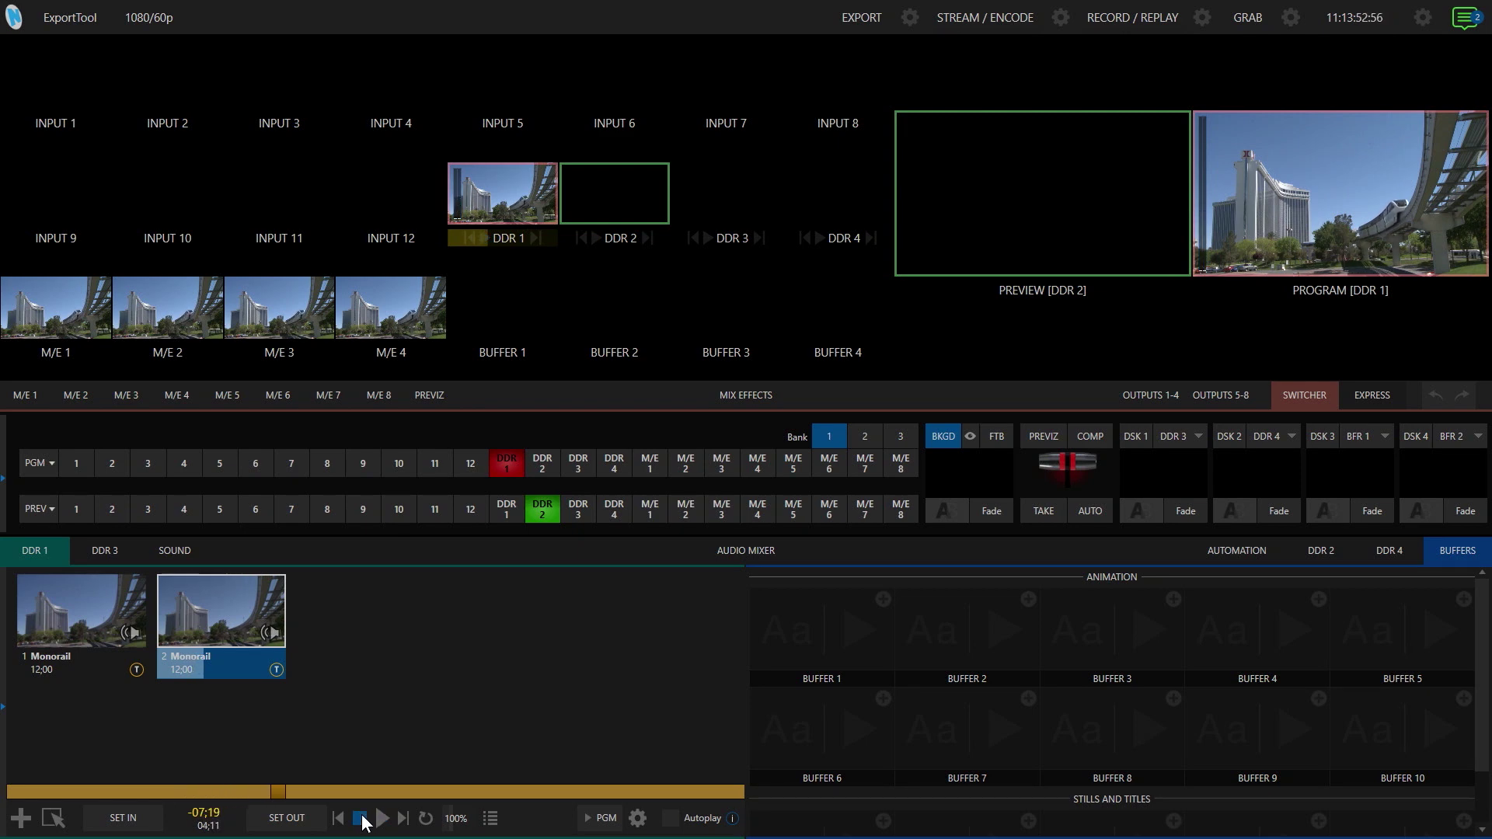